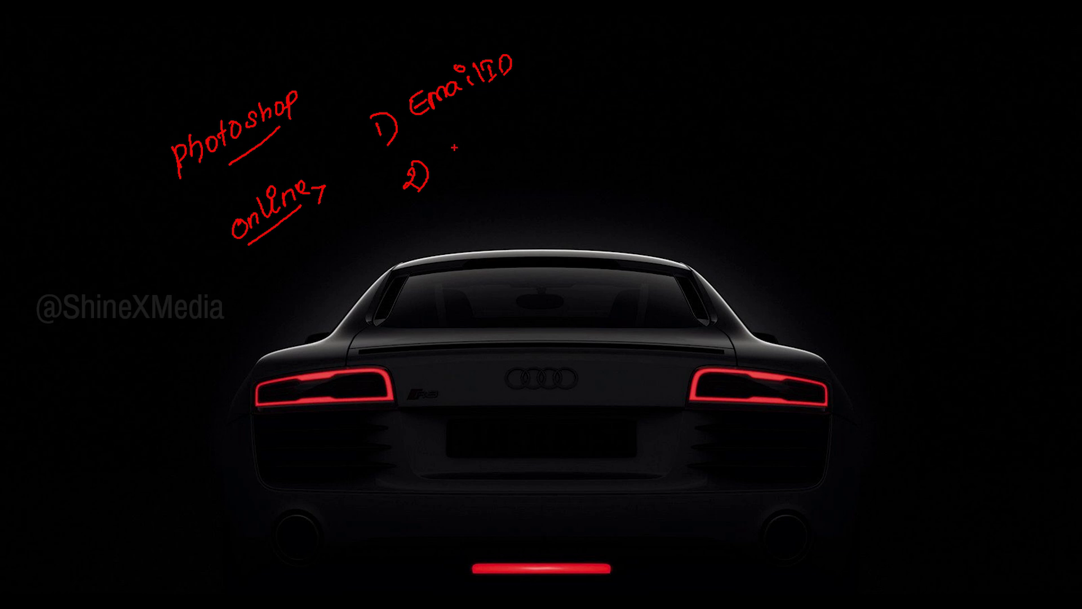
# Step: Handwrite 'CREDIT CARD' as the second item and underline CREDIT
pyautogui.moveTo(466, 147)
pyautogui.mouseDown()
pyautogui.moveTo(461, 170)
pyautogui.moveTo(481, 155)
pyautogui.mouseUp()
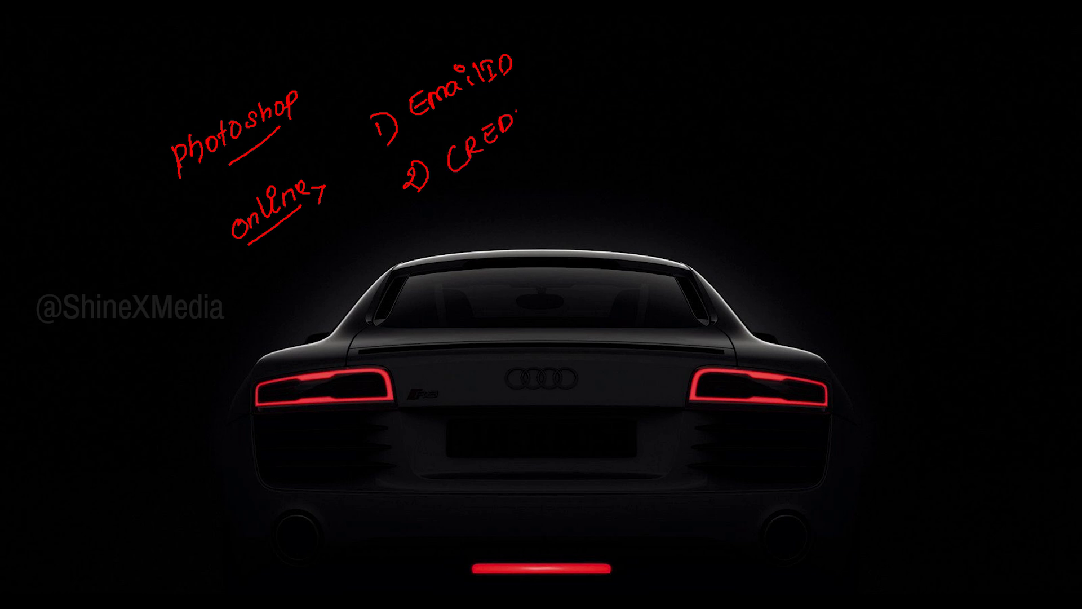
pyautogui.moveTo(558, 96); pyautogui.dragTo(593, 78)
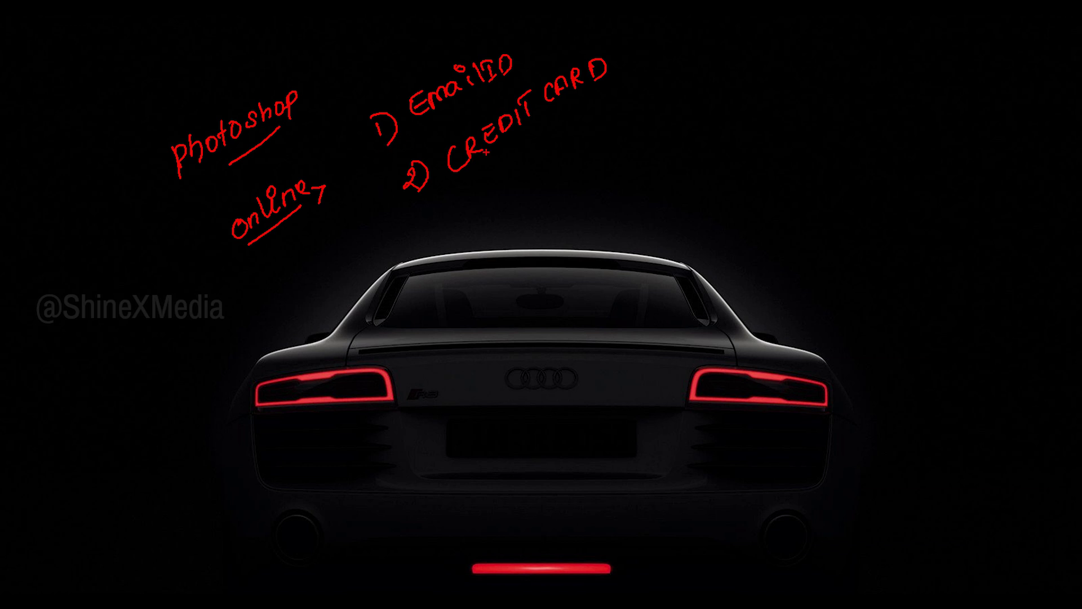
pyautogui.moveTo(483, 168); pyautogui.dragTo(535, 126)
# Step: Draw an arrow to 'Adobe - Resellers' and mark beside the numbered requirements
pyautogui.moveTo(554, 191)
pyautogui.mouseDown()
pyautogui.moveTo(582, 195)
pyautogui.moveTo(578, 207)
pyautogui.mouseUp()
pyautogui.moveTo(593, 190); pyautogui.dragTo(622, 180)
pyautogui.moveTo(631, 160)
pyautogui.mouseDown()
pyautogui.moveTo(638, 167)
pyautogui.moveTo(699, 125)
pyautogui.mouseUp()
pyautogui.moveTo(709, 109)
pyautogui.mouseDown()
pyautogui.moveTo(711, 129)
pyautogui.moveTo(732, 120)
pyautogui.mouseUp()
pyautogui.moveTo(736, 98)
pyautogui.mouseDown()
pyautogui.moveTo(739, 106)
pyautogui.moveTo(807, 74)
pyautogui.moveTo(815, 87)
pyautogui.mouseUp()
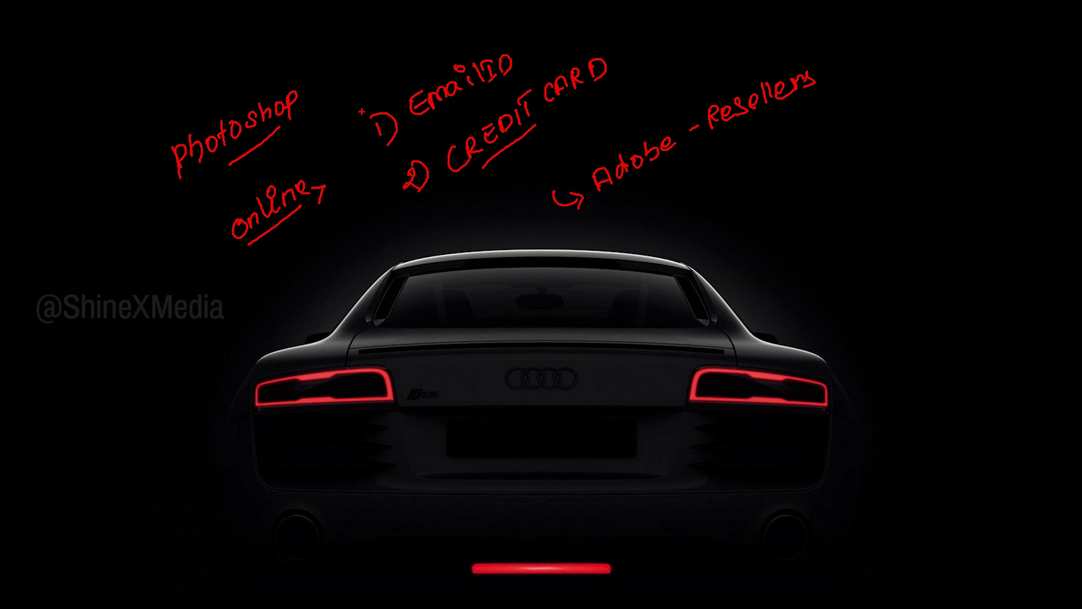
pyautogui.moveTo(362, 111)
pyautogui.mouseDown()
pyautogui.moveTo(368, 175)
pyautogui.moveTo(416, 226)
pyautogui.mouseUp()
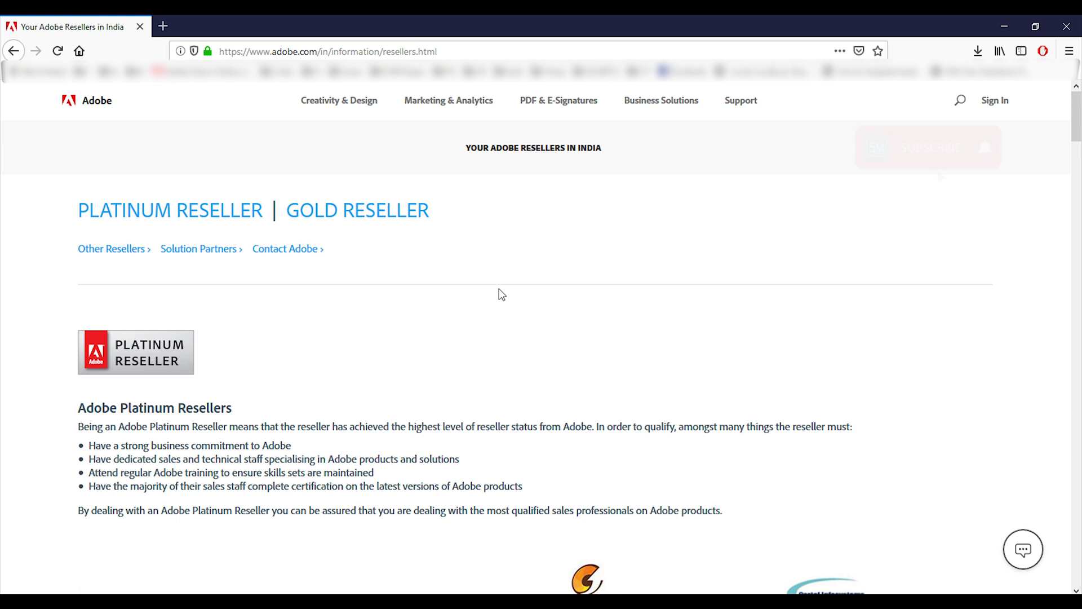
# Step: Scroll through the reseller list, highlighting a reseller's city and postcode along the way
pyautogui.scroll(-3, 502, 294)
pyautogui.scroll(-5, 501, 295)
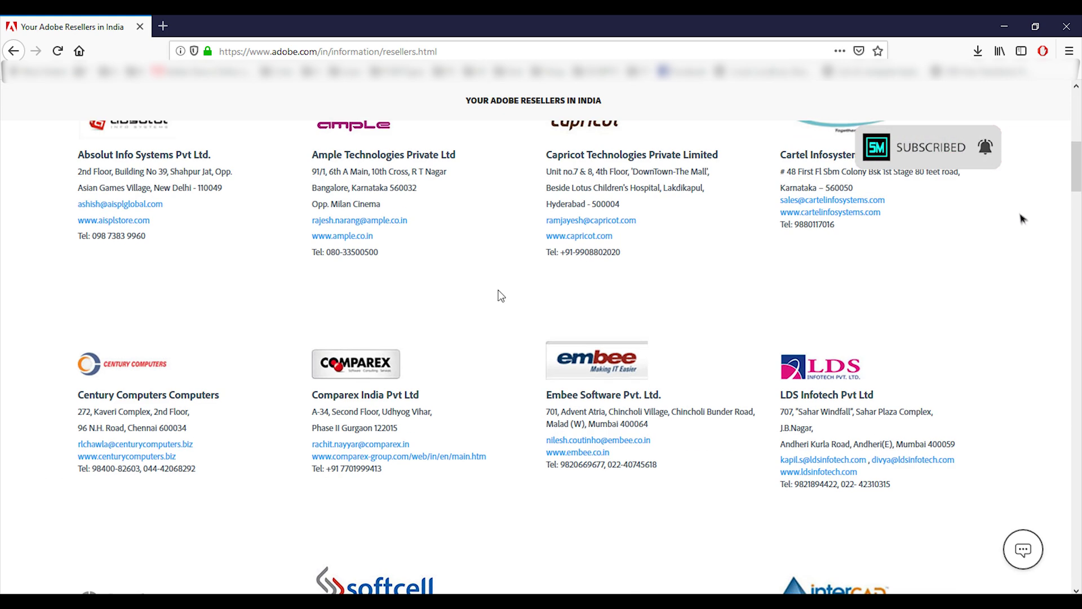
pyautogui.scroll(2, 500, 294)
pyautogui.scroll(3, 169, 222)
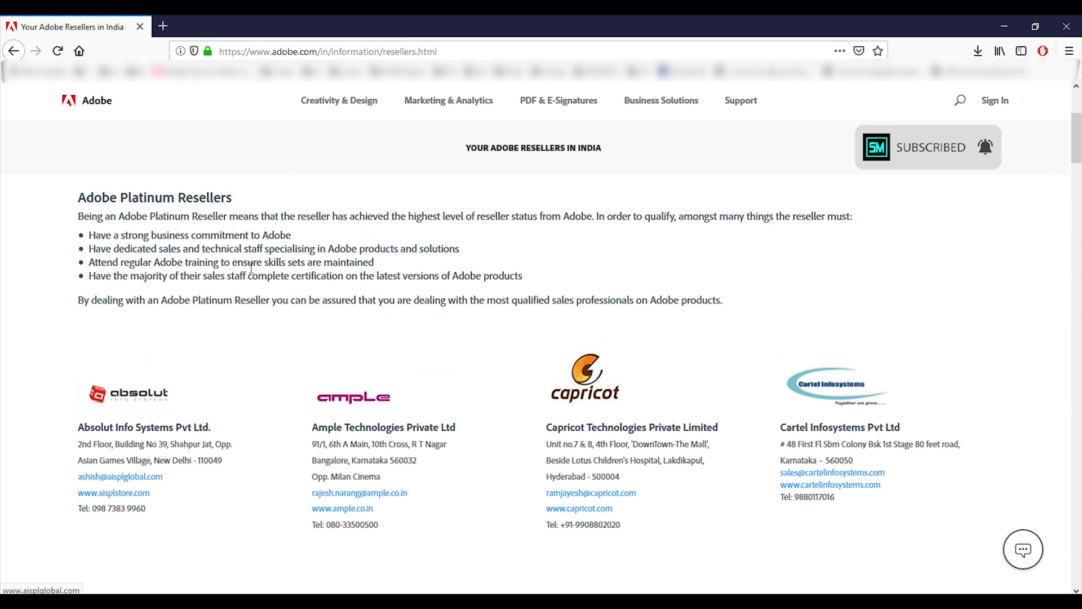
pyautogui.scroll(-3, 288, 338)
pyautogui.scroll(-2, 330, 327)
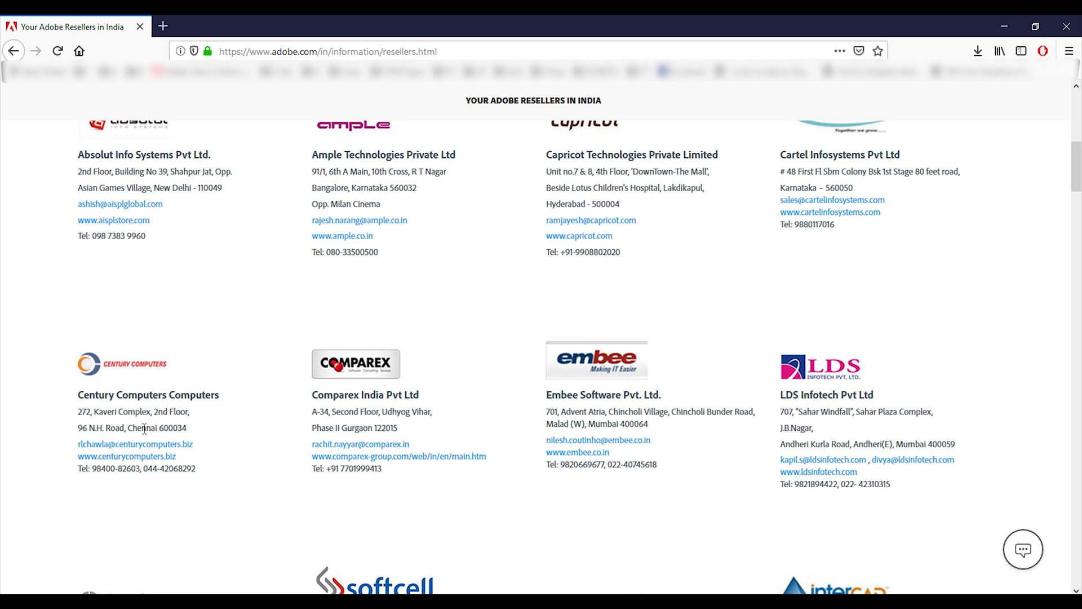
pyautogui.moveTo(124, 428); pyautogui.dragTo(186, 428)
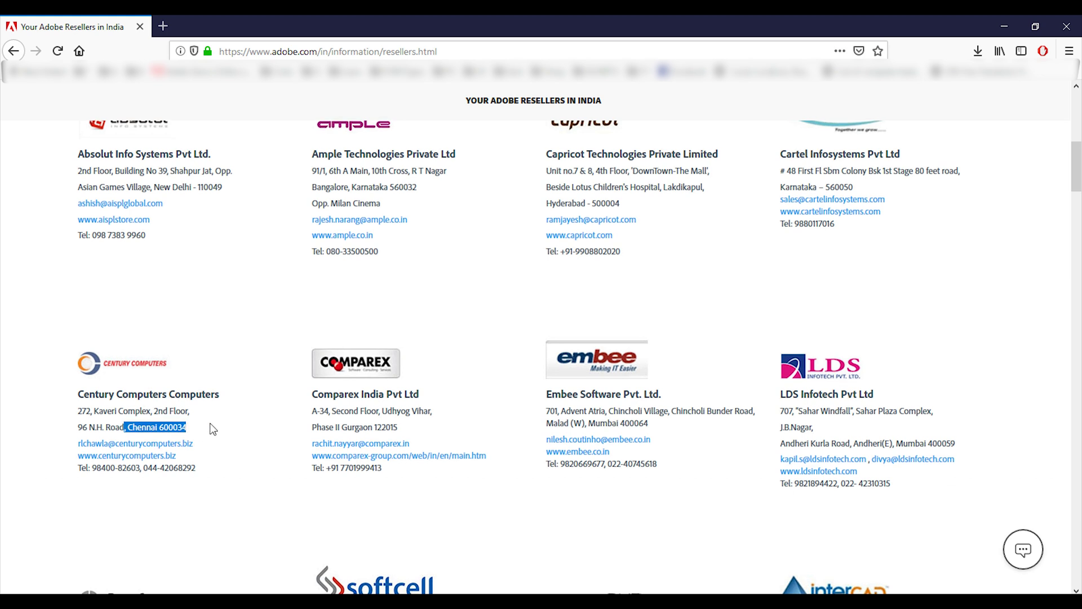
pyautogui.scroll(-3, 211, 425)
pyautogui.scroll(-3, 212, 425)
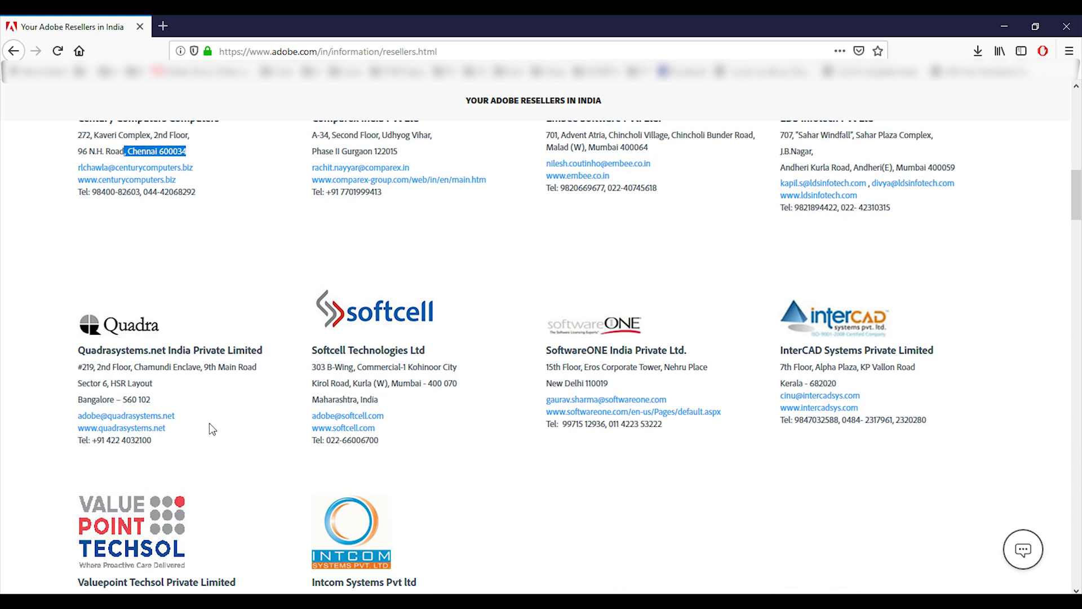
pyautogui.scroll(-4, 212, 425)
pyautogui.scroll(-4, 212, 426)
pyautogui.scroll(-2, 211, 423)
pyautogui.scroll(-2, 210, 425)
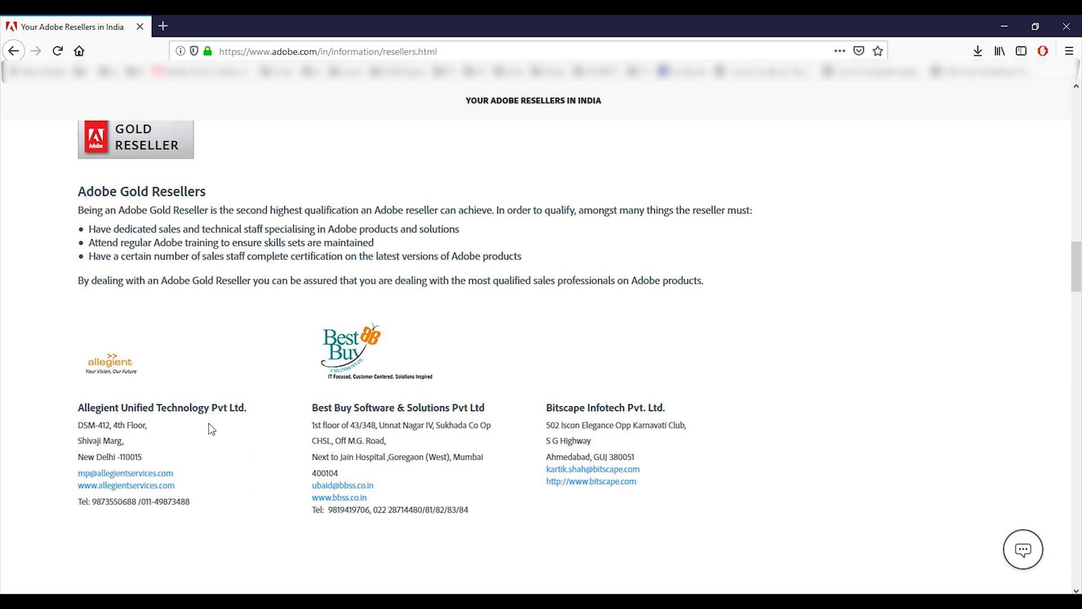
pyautogui.scroll(-3, 648, 389)
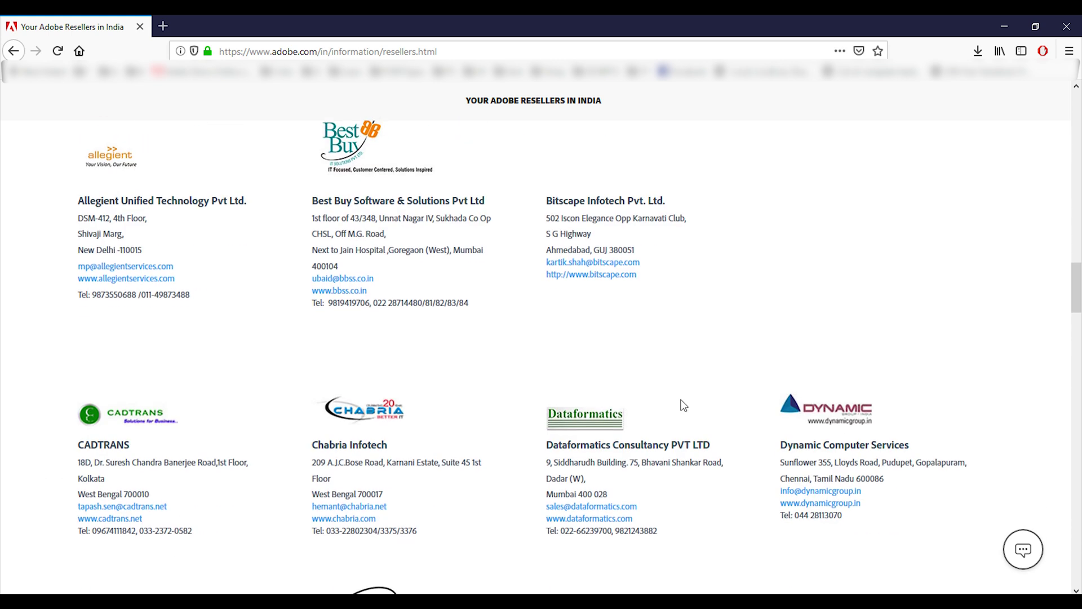
pyautogui.scroll(-4, 789, 339)
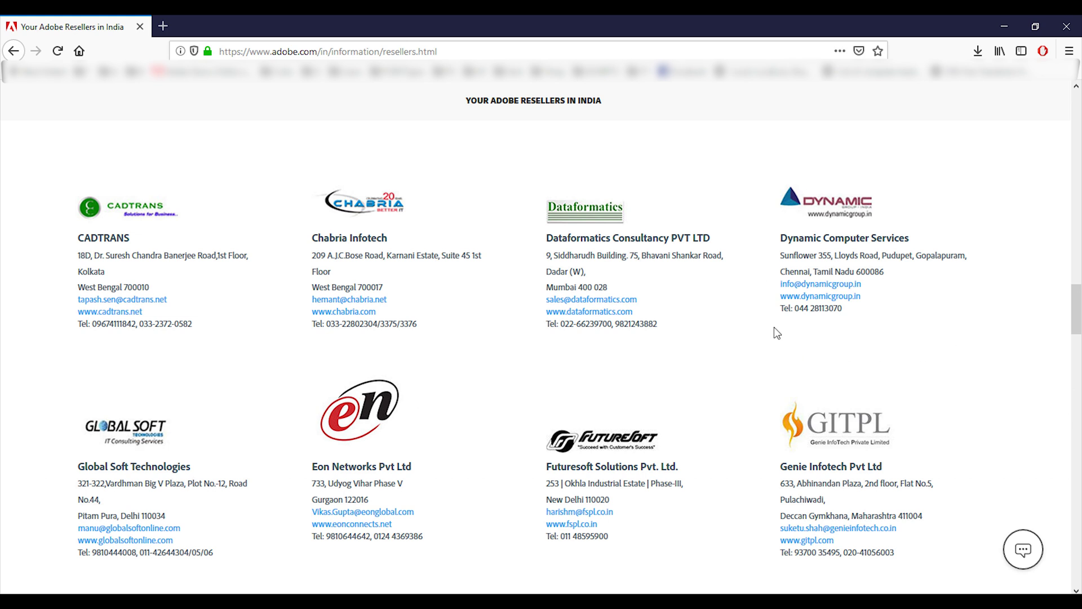
# Step: Back at the top, box the page title and Platinum and Gold Reseller headings in red
pyautogui.press('Home')
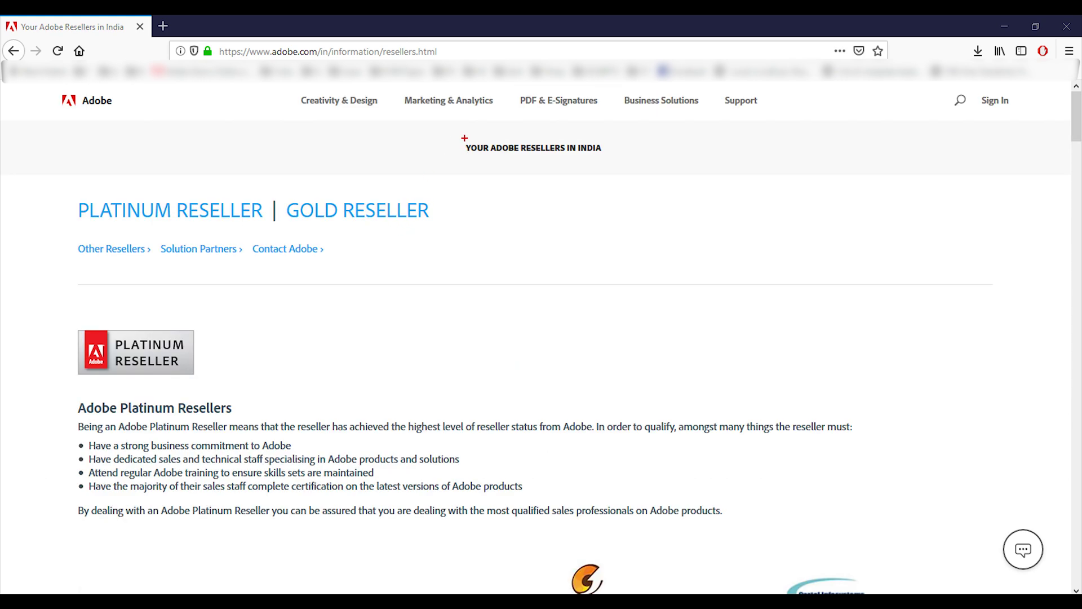
pyautogui.moveTo(453, 139); pyautogui.dragTo(624, 162)
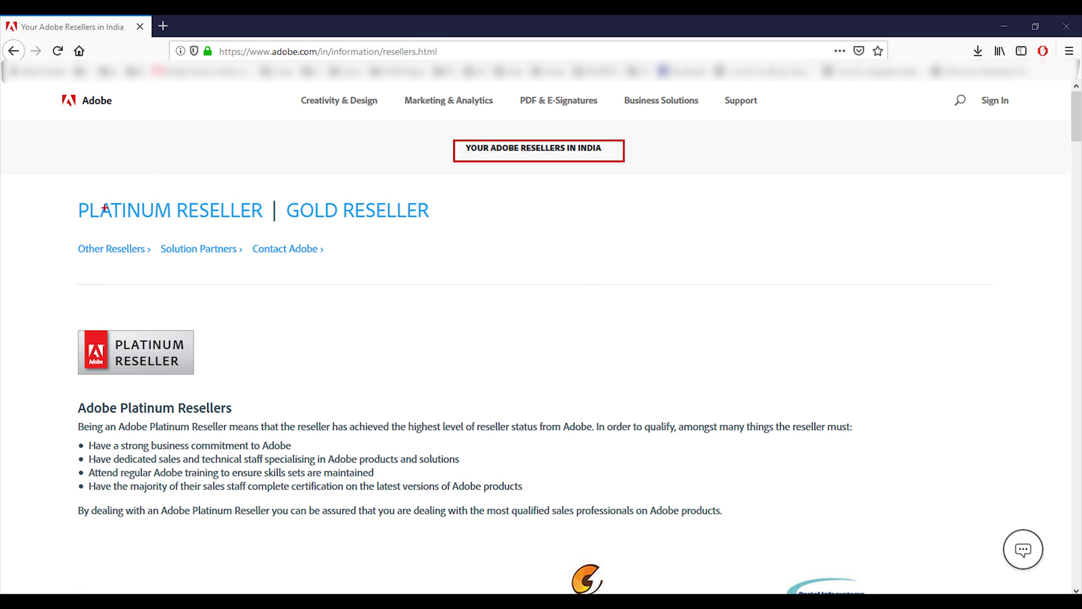
pyautogui.moveTo(62, 188); pyautogui.dragTo(452, 274)
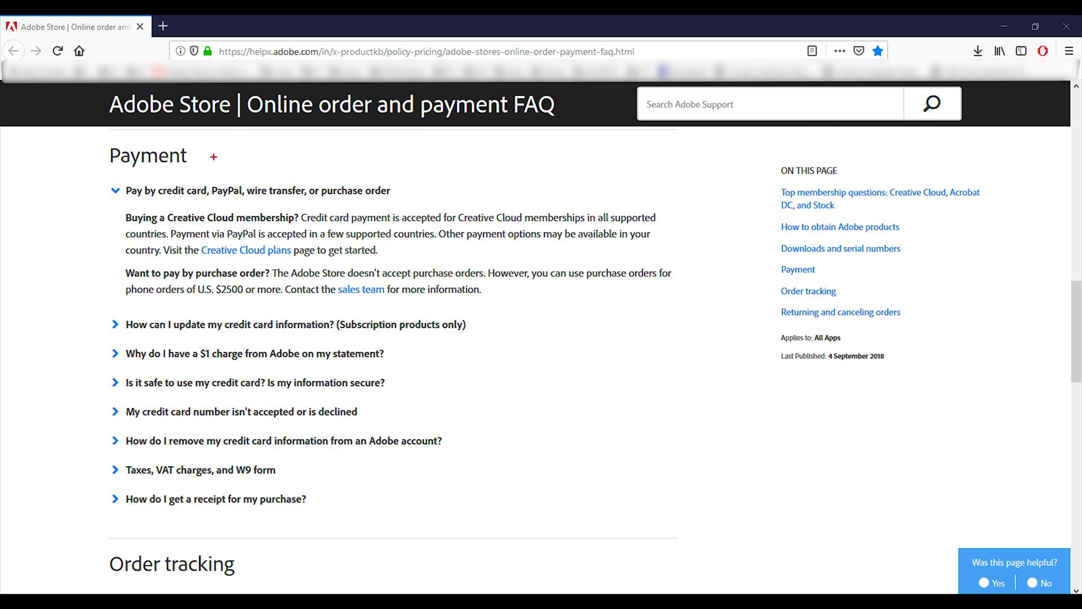
# Step: Box the Payment heading, Adobe Store title, credit card and purchase order options, then clear them
pyautogui.moveTo(95, 141); pyautogui.dragTo(205, 166)
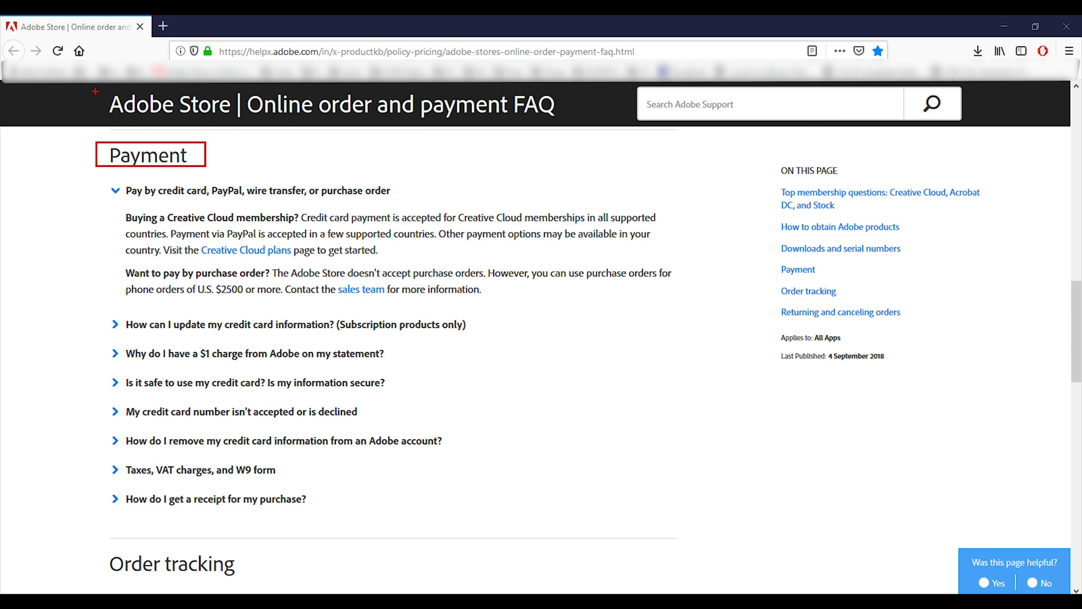
pyautogui.moveTo(96, 87); pyautogui.dragTo(235, 121)
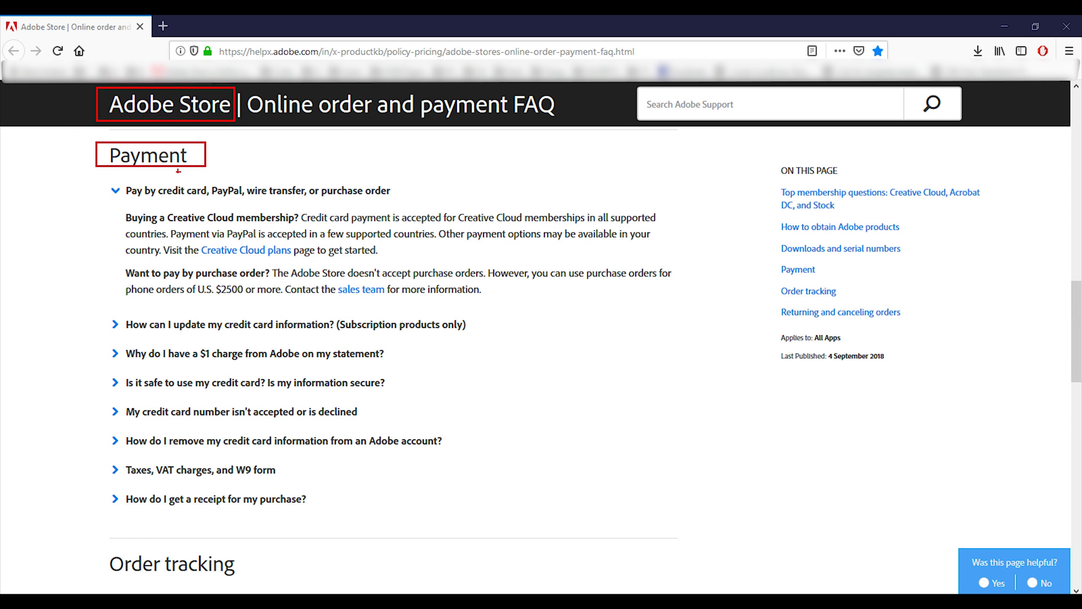
pyautogui.moveTo(102, 179); pyautogui.dragTo(206, 198)
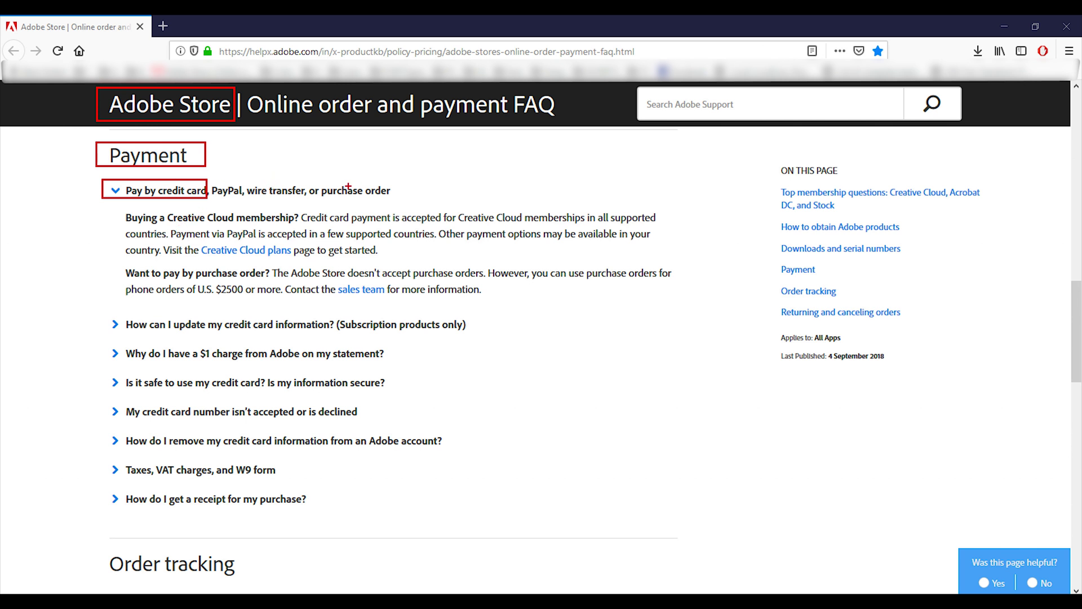
pyautogui.moveTo(322, 180)
pyautogui.mouseDown()
pyautogui.moveTo(349, 198)
pyautogui.moveTo(400, 201)
pyautogui.mouseUp()
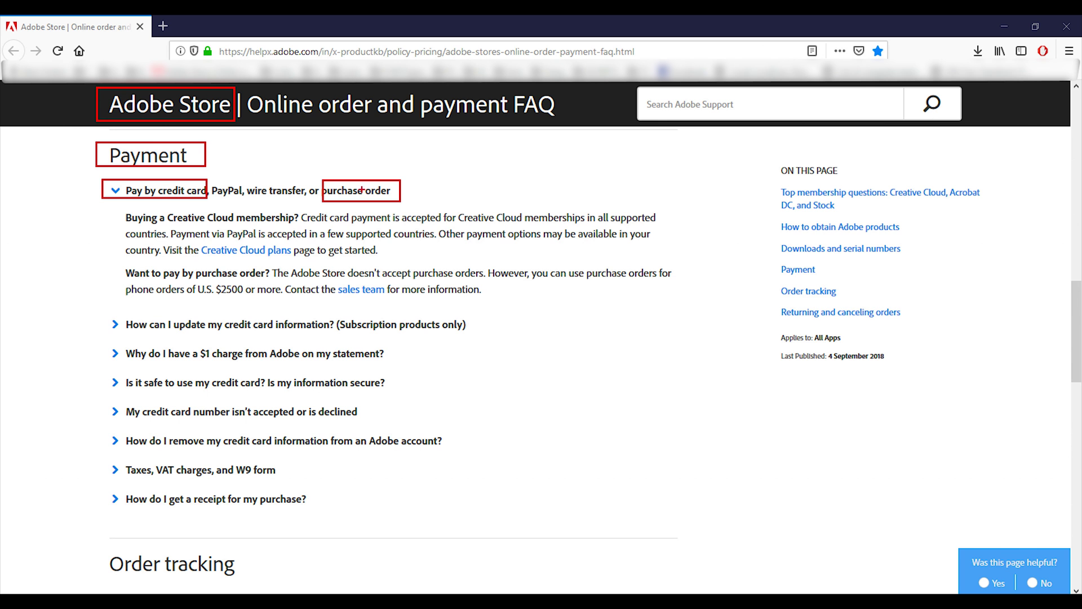
pyautogui.press('Escape')
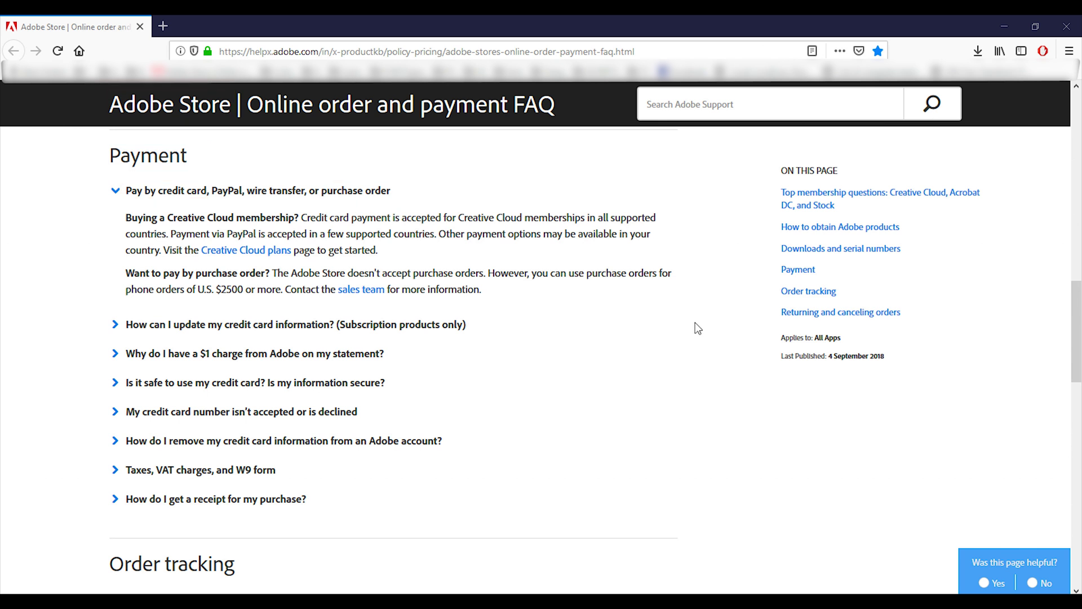
# Step: Scroll through the payment FAQ down to the end of the page
pyautogui.scroll(5, 687, 326)
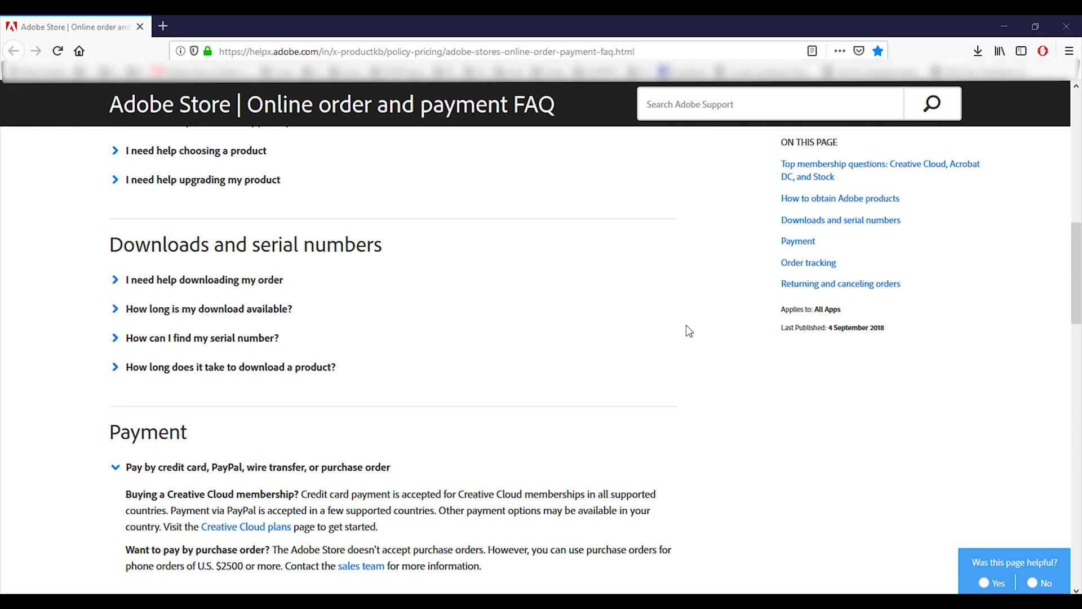
pyautogui.scroll(5, 686, 326)
pyautogui.scroll(2, 686, 330)
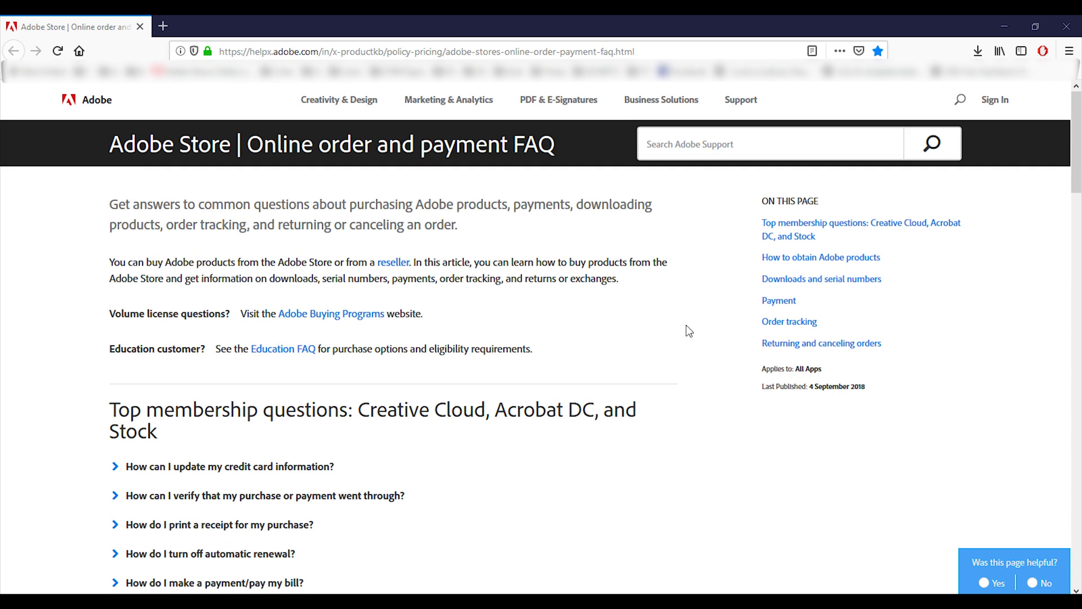
pyautogui.scroll(-5, 687, 327)
pyautogui.scroll(-4, 686, 327)
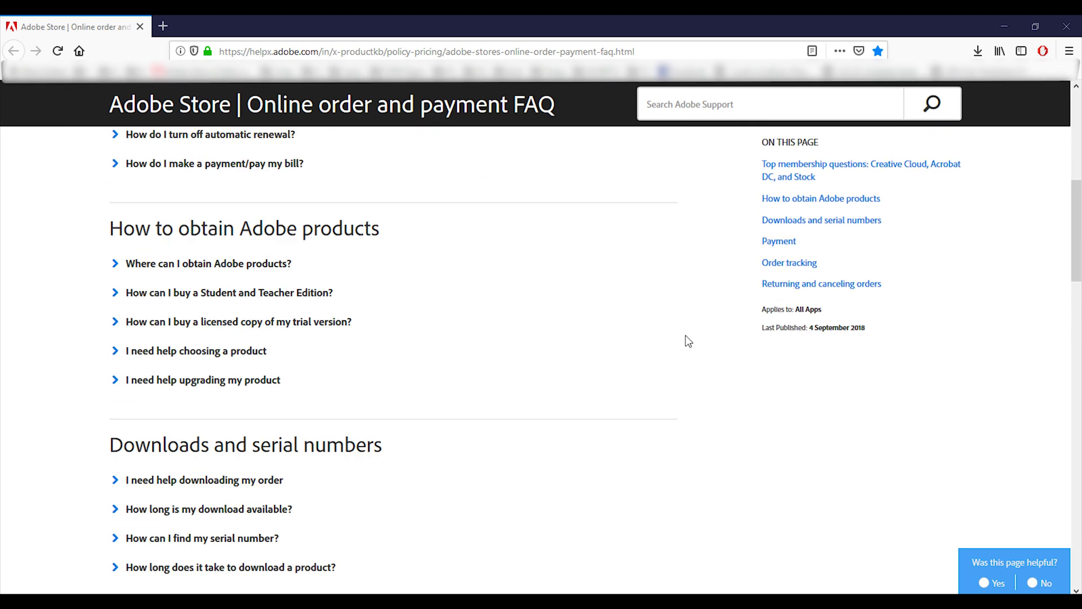
pyautogui.scroll(-3, 686, 335)
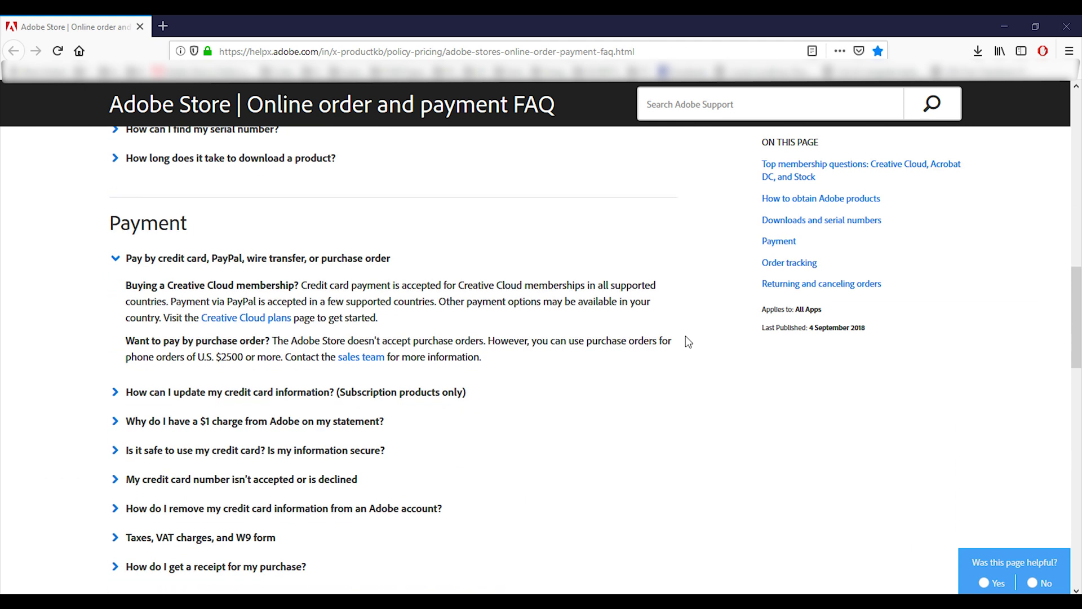
pyautogui.scroll(-4, 686, 336)
pyautogui.scroll(-4, 685, 336)
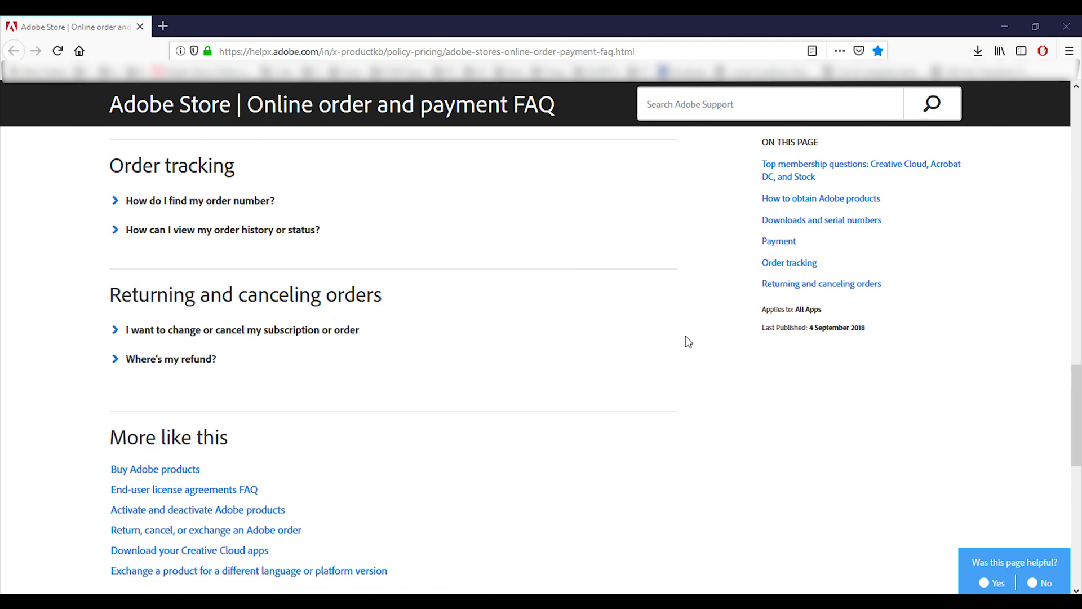
pyautogui.scroll(-3, 685, 336)
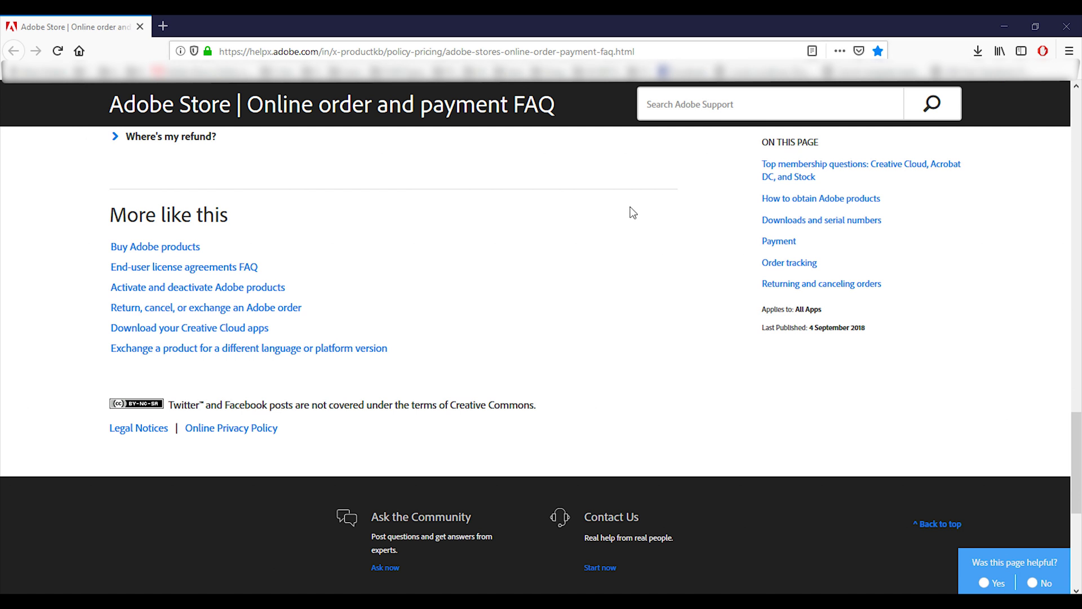
# Step: Search Google for 'adobe photoshop' and open the 'Buy Adobe Photoshop CC' result
pyautogui.write('adobe p')
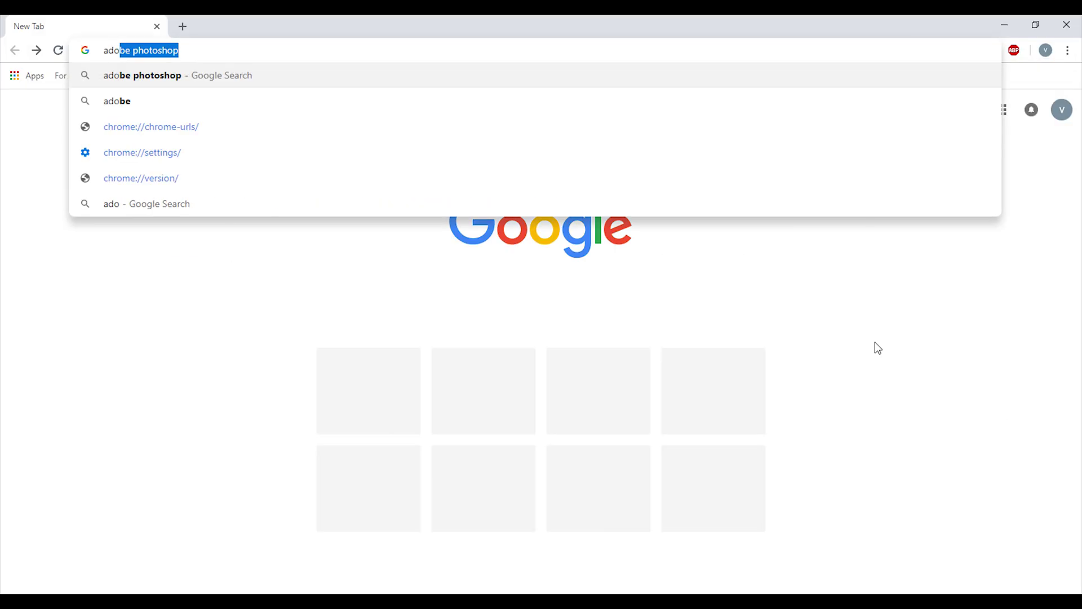
pyautogui.write('hotoshop')
pyautogui.press('Return')
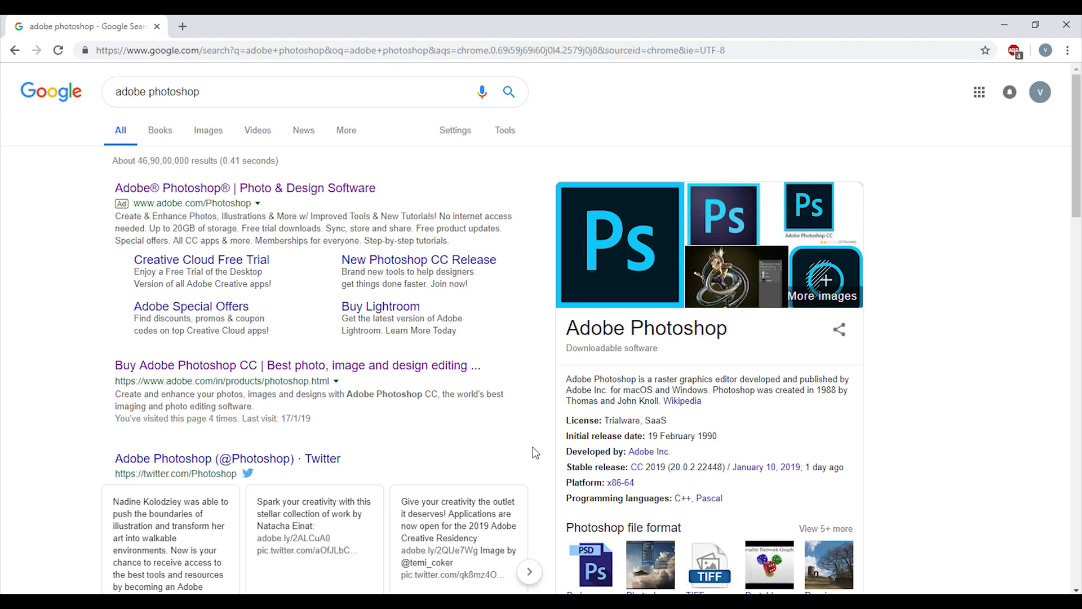
pyautogui.moveTo(115, 381); pyautogui.dragTo(339, 384)
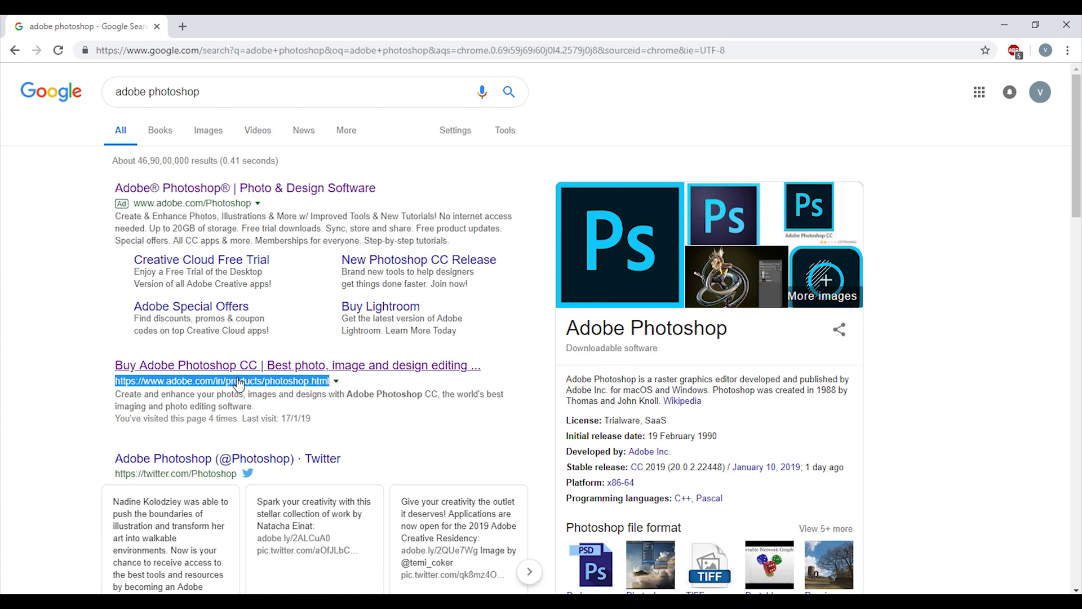
pyautogui.click(357, 367)
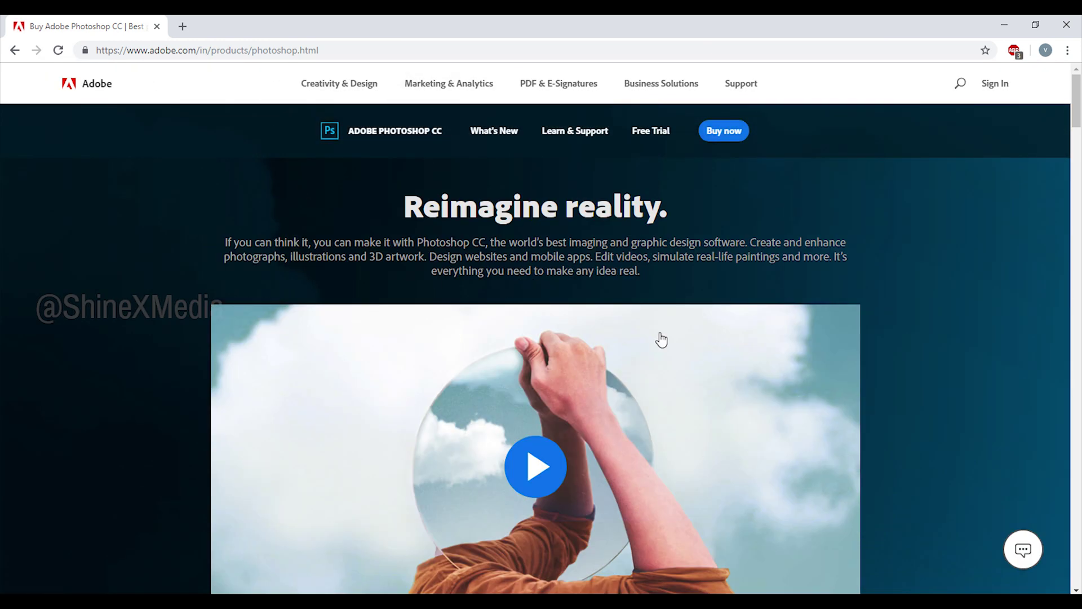
# Step: Frame the one-week free trial section in red, then open 'See all plans and pricing'
pyautogui.moveTo(1074, 97)
pyautogui.mouseDown()
pyautogui.moveTo(1052, 290)
pyautogui.moveTo(1063, 422)
pyautogui.mouseUp()
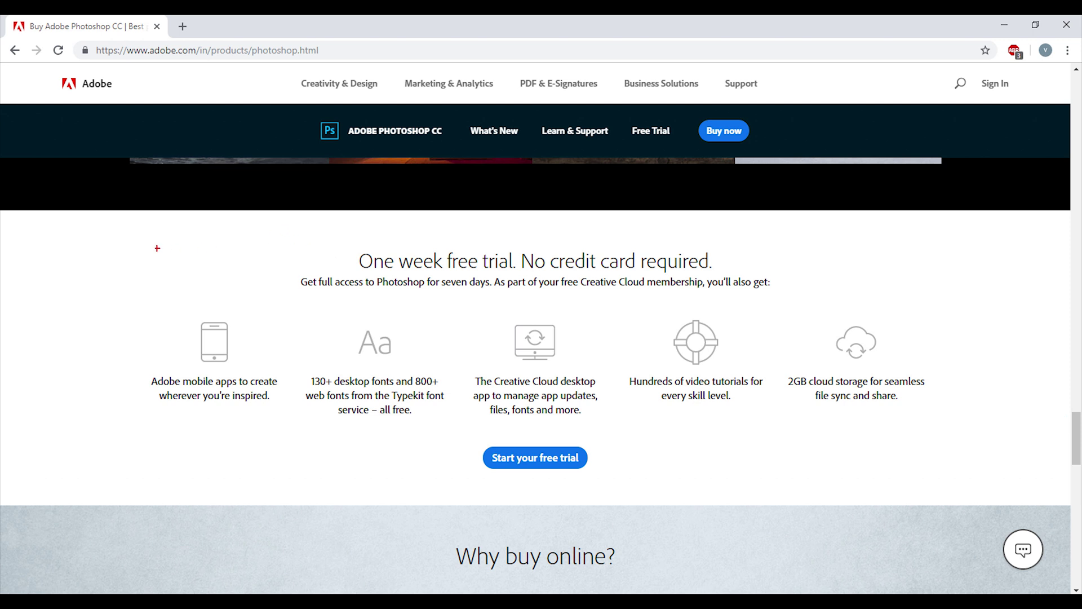
pyautogui.moveTo(103, 240)
pyautogui.mouseDown()
pyautogui.moveTo(568, 332)
pyautogui.moveTo(929, 445)
pyautogui.moveTo(965, 478)
pyautogui.mouseUp()
pyautogui.scroll(-6, 1055, 415)
pyautogui.scroll(-5, 1055, 423)
pyautogui.scroll(-1, 1046, 436)
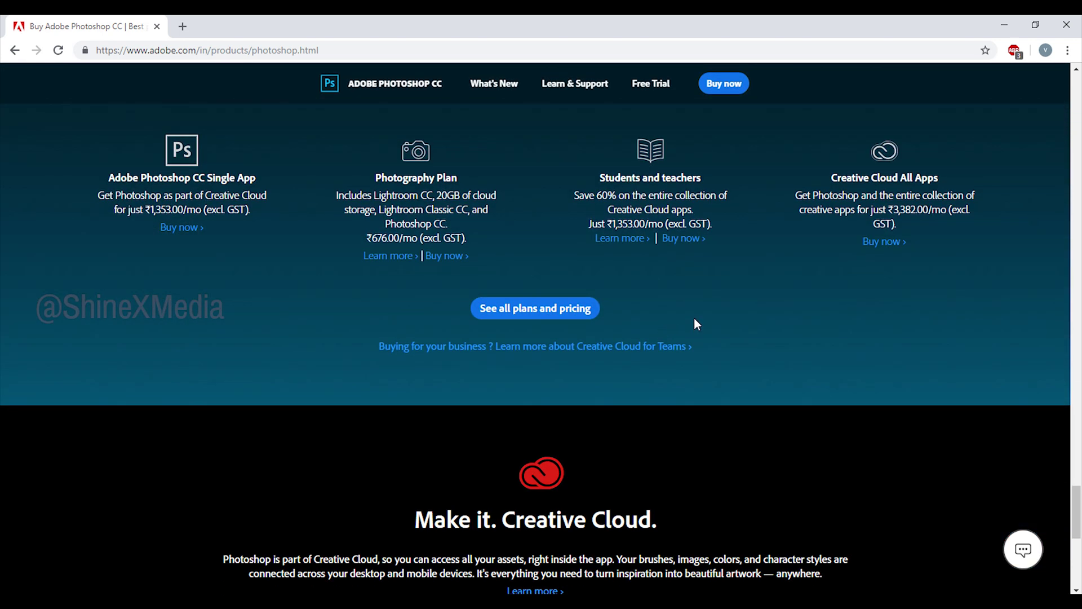
pyautogui.click(552, 315)
# Step: Box the 20GB Photography plan's title, price, GST note and billing option, clearing each box
pyautogui.scroll(-1, 549, 320)
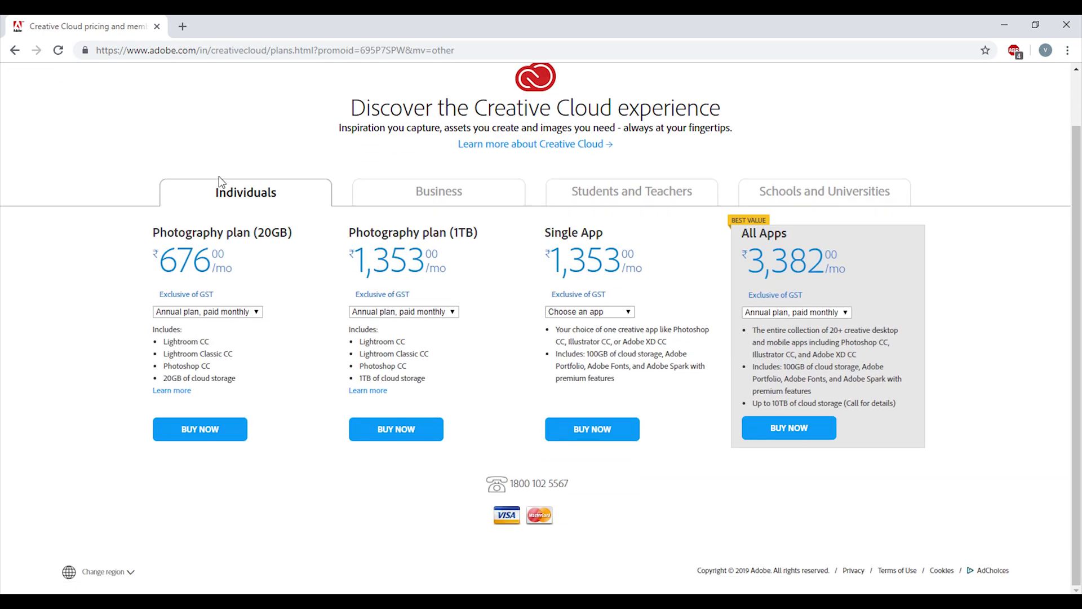
pyautogui.moveTo(209, 194); pyautogui.dragTo(279, 195)
pyautogui.click(279, 195)
pyautogui.moveTo(136, 220); pyautogui.dragTo(316, 283)
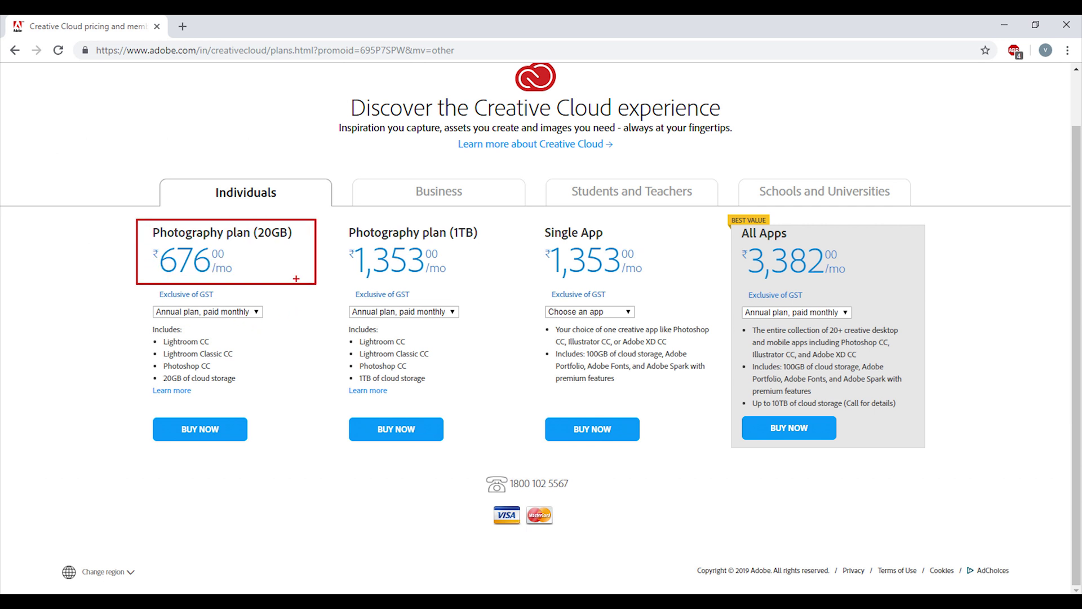
pyautogui.press('Escape')
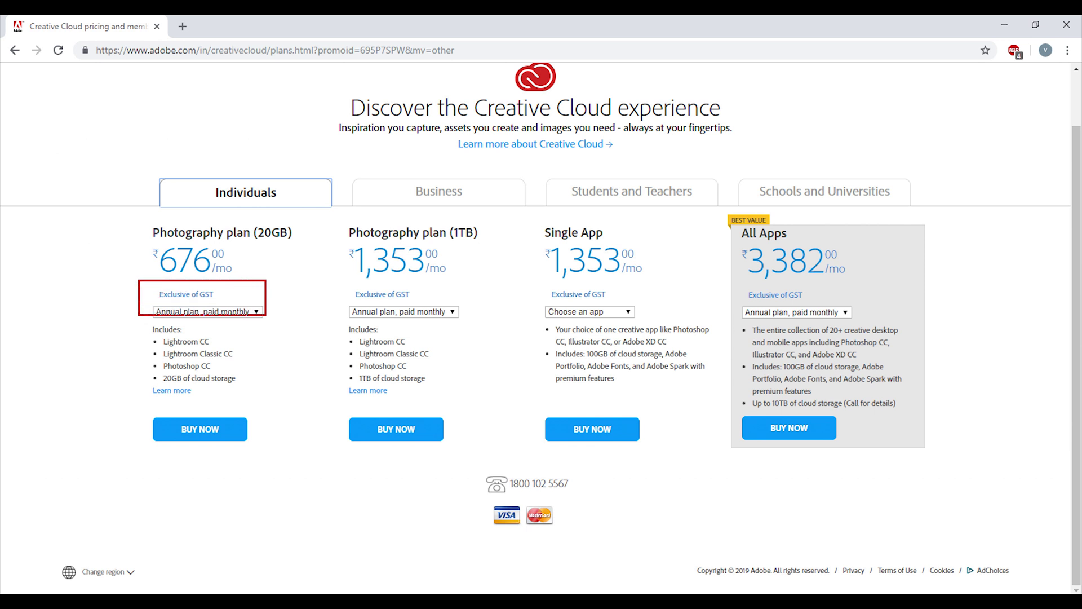
pyautogui.moveTo(138, 280); pyautogui.dragTo(272, 321)
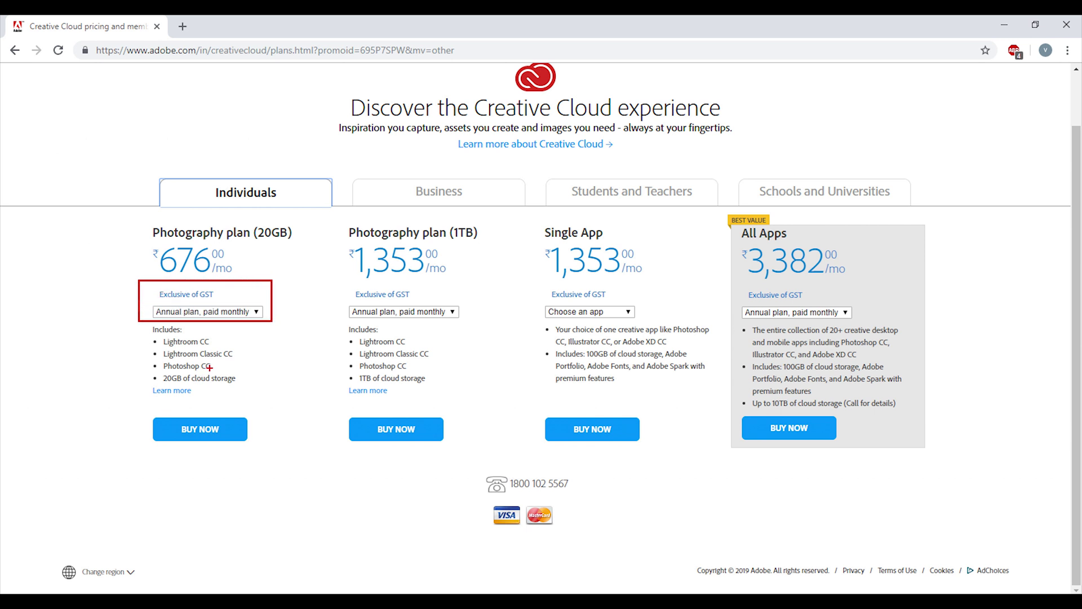
pyautogui.press('Escape')
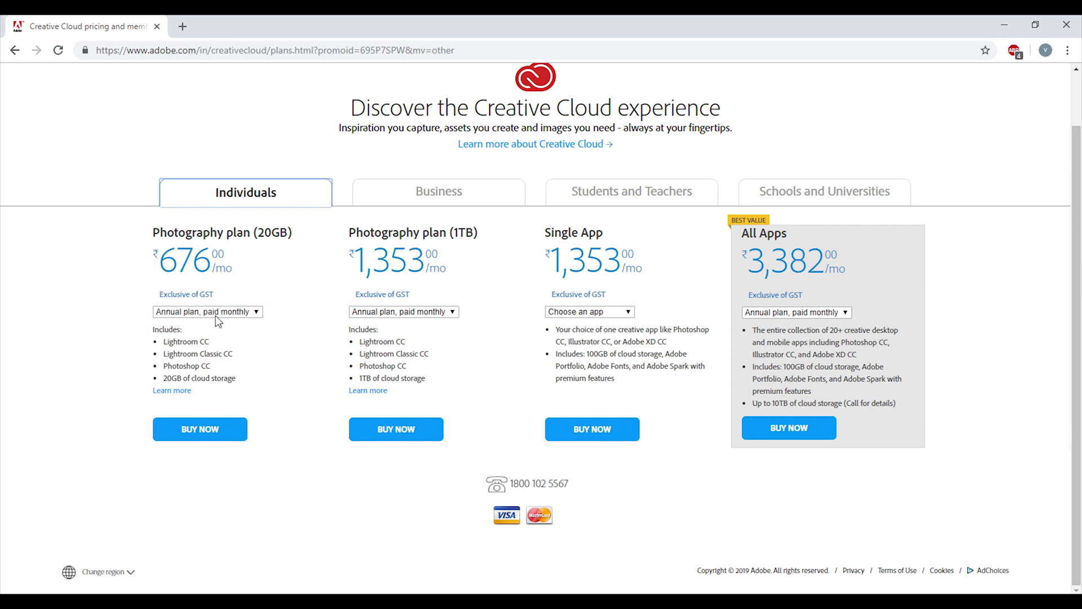
# Step: Switch the 20GB plan to annual prepaid (₹8,112/yr), then back to paid monthly (₹676/mo)
pyautogui.click(215, 312)
pyautogui.click(205, 332)
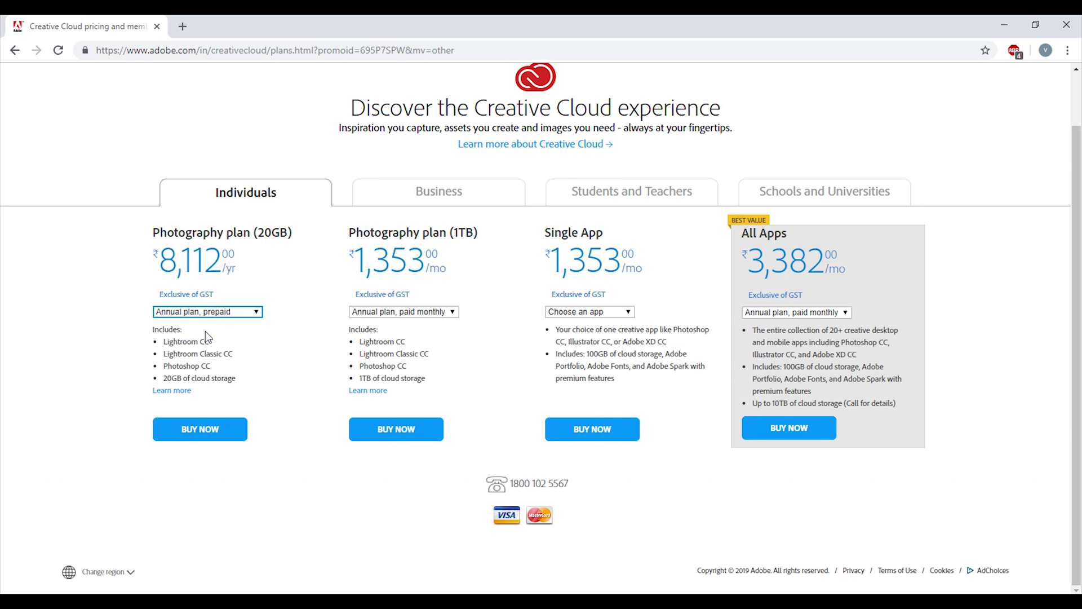
pyautogui.click(164, 260)
pyautogui.moveTo(158, 258); pyautogui.dragTo(226, 273)
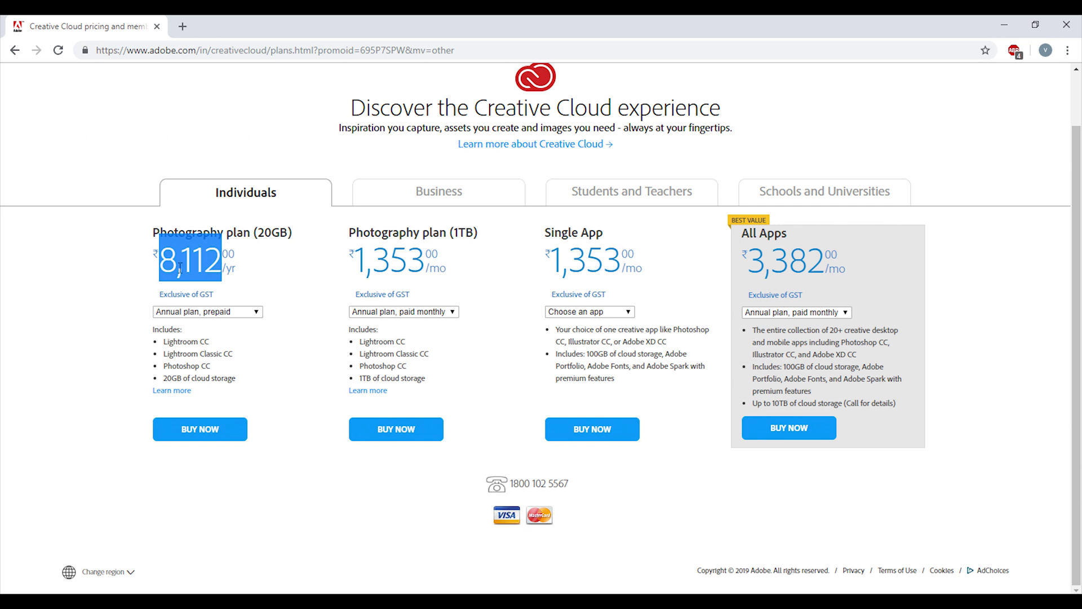
pyautogui.click(248, 311)
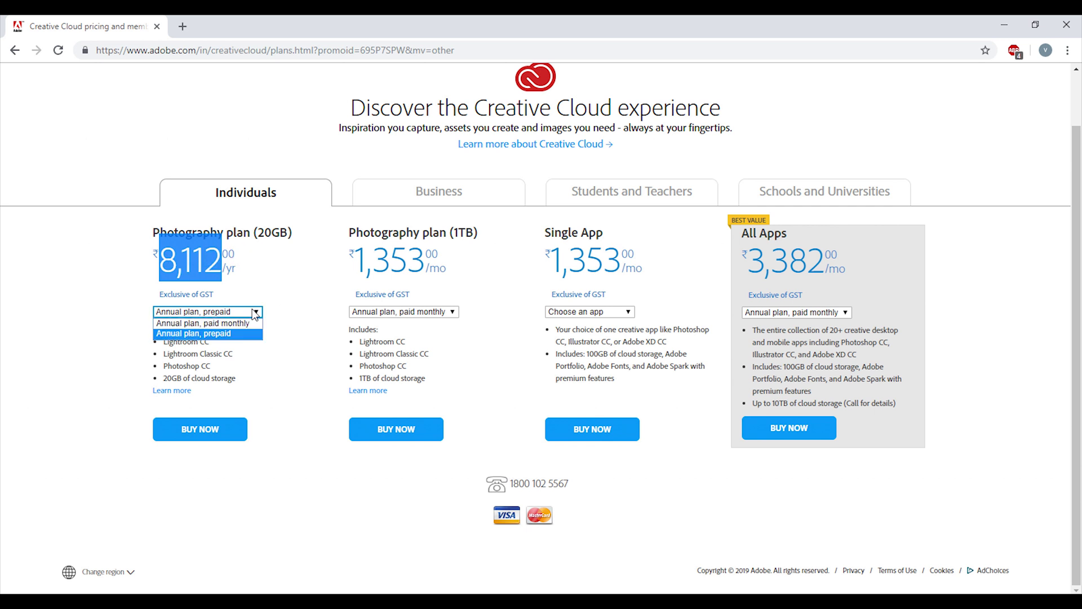
pyautogui.click(224, 329)
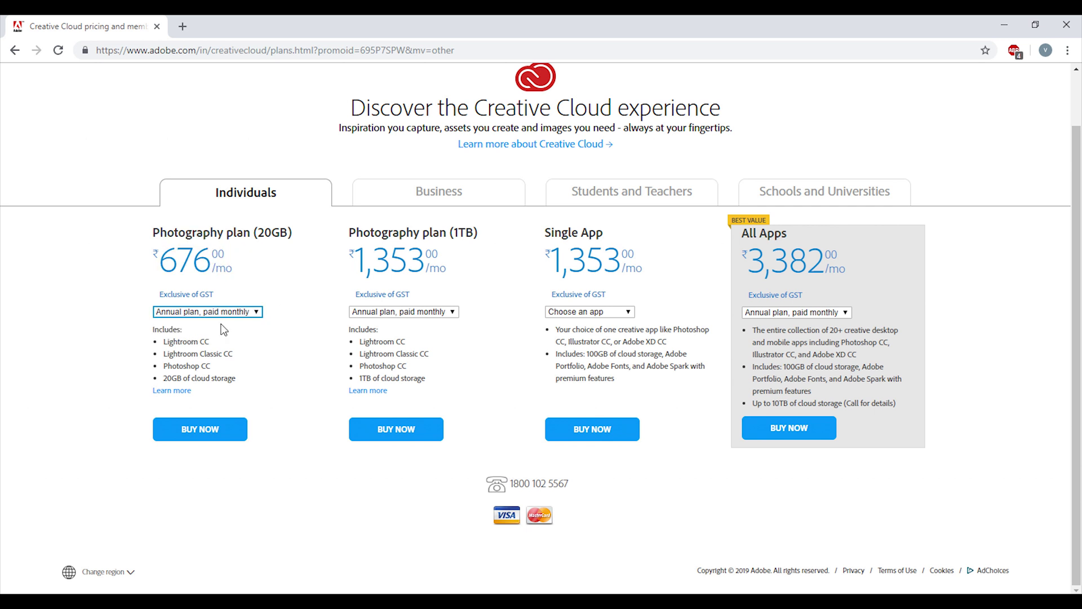
pyautogui.doubleClick(185, 260)
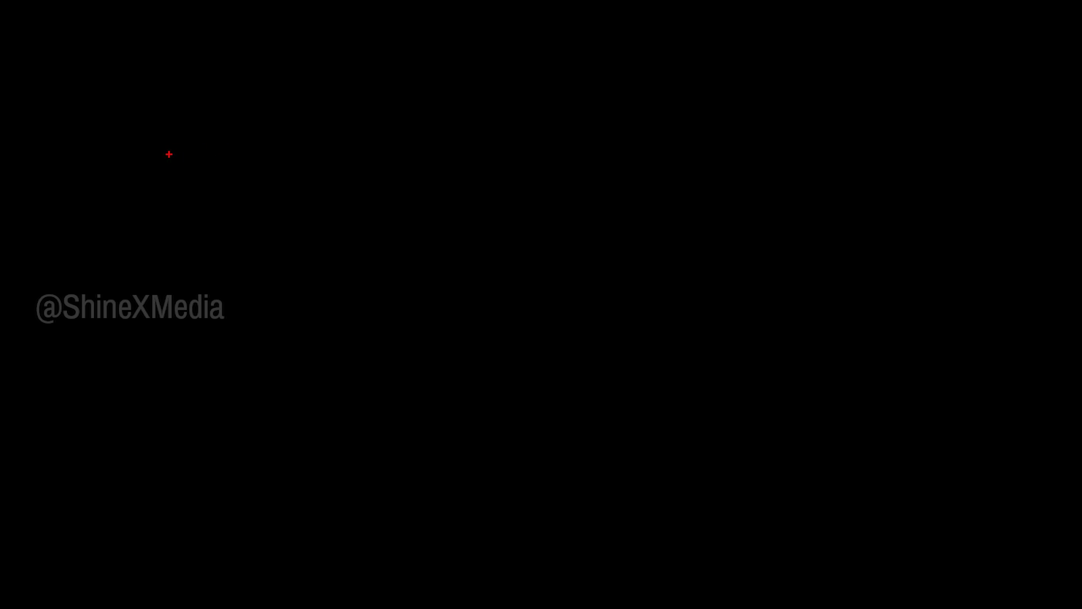
# Step: Handwrite '1 year => 8112', underline 8112, and write 'Contract' beside it
pyautogui.moveTo(159, 150)
pyautogui.mouseDown()
pyautogui.moveTo(172, 175)
pyautogui.moveTo(187, 174)
pyautogui.moveTo(204, 135)
pyautogui.moveTo(249, 124)
pyautogui.mouseUp()
pyautogui.moveTo(282, 79); pyautogui.dragTo(280, 80)
pyautogui.moveTo(289, 73); pyautogui.dragTo(299, 86)
pyautogui.moveTo(306, 68); pyautogui.dragTo(321, 79)
pyautogui.moveTo(291, 121)
pyautogui.mouseDown()
pyautogui.moveTo(335, 81)
pyautogui.moveTo(362, 110)
pyautogui.moveTo(361, 131)
pyautogui.mouseUp()
pyautogui.moveTo(390, 88)
pyautogui.mouseDown()
pyautogui.moveTo(382, 111)
pyautogui.moveTo(415, 84)
pyautogui.moveTo(424, 90)
pyautogui.moveTo(445, 58)
pyautogui.moveTo(449, 67)
pyautogui.mouseUp()
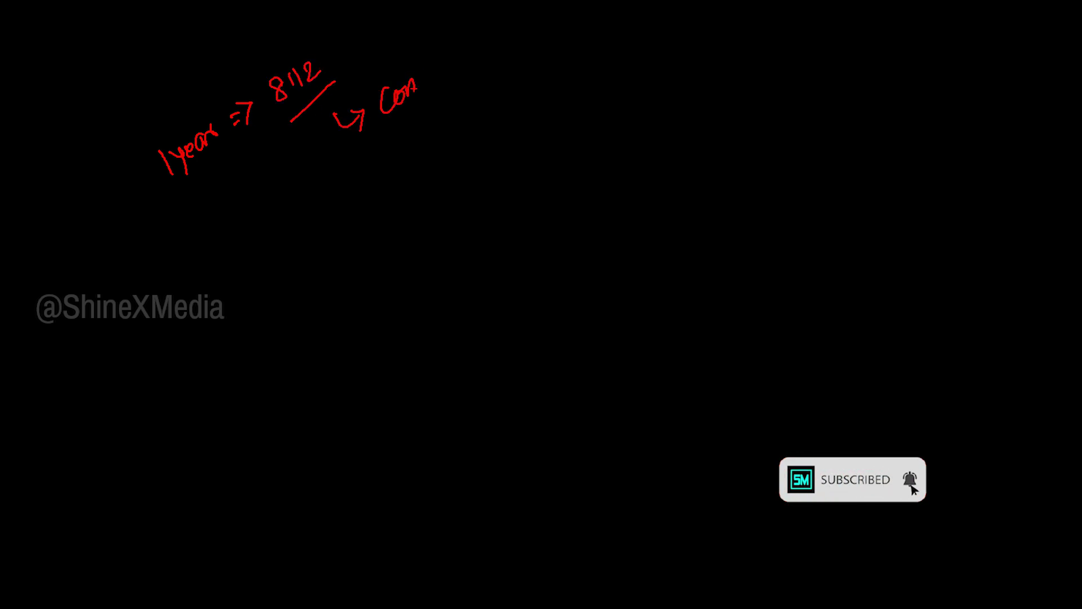
pyautogui.moveTo(467, 34)
pyautogui.mouseDown()
pyautogui.moveTo(461, 58)
pyautogui.moveTo(468, 42)
pyautogui.mouseUp()
# Step: Write 8112 under Contract with the term '2019 Jan – 2020 Jan'
pyautogui.moveTo(364, 160); pyautogui.dragTo(375, 165)
pyautogui.moveTo(383, 145)
pyautogui.mouseDown()
pyautogui.moveTo(387, 156)
pyautogui.moveTo(401, 149)
pyautogui.mouseUp()
pyautogui.moveTo(358, 217)
pyautogui.mouseDown()
pyautogui.moveTo(369, 231)
pyautogui.moveTo(382, 220)
pyautogui.mouseUp()
pyautogui.moveTo(393, 192)
pyautogui.mouseDown()
pyautogui.moveTo(389, 217)
pyautogui.moveTo(398, 214)
pyautogui.mouseUp()
pyautogui.moveTo(417, 167)
pyautogui.mouseDown()
pyautogui.moveTo(408, 198)
pyautogui.moveTo(470, 139)
pyautogui.mouseUp()
pyautogui.moveTo(487, 104); pyautogui.dragTo(500, 116)
pyautogui.moveTo(508, 100); pyautogui.dragTo(563, 56)
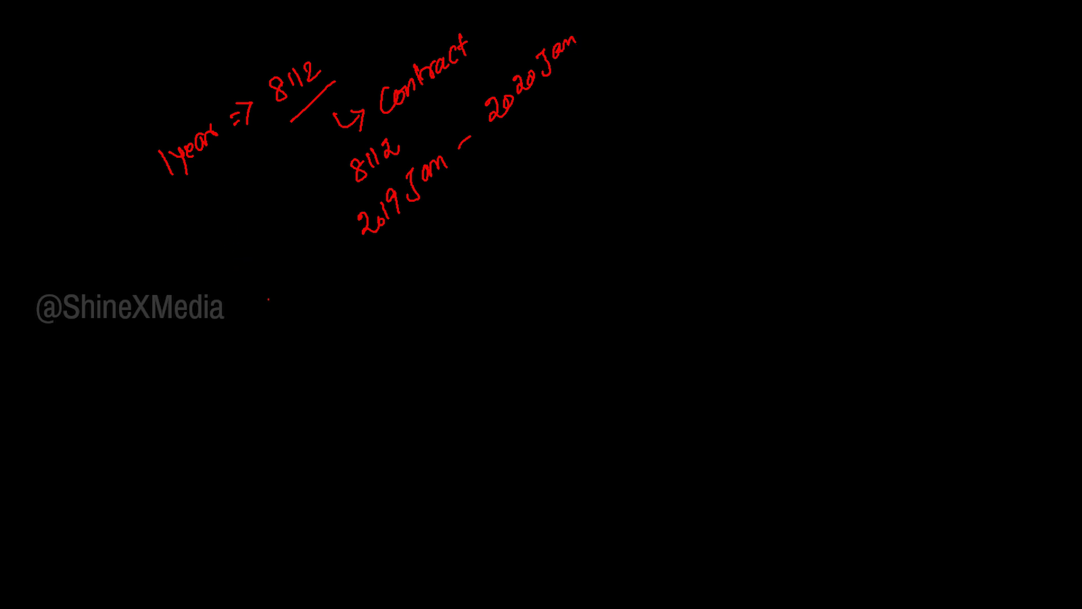
# Step: Write '676 8112/12 => 676' below the dates
pyautogui.moveTo(319, 307); pyautogui.dragTo(338, 315)
pyautogui.moveTo(345, 275)
pyautogui.mouseDown()
pyautogui.moveTo(350, 292)
pyautogui.moveTo(407, 280)
pyautogui.mouseUp()
pyautogui.moveTo(416, 275)
pyautogui.mouseDown()
pyautogui.moveTo(415, 298)
pyautogui.moveTo(425, 282)
pyautogui.mouseUp()
pyautogui.moveTo(428, 260)
pyautogui.mouseDown()
pyautogui.moveTo(440, 259)
pyautogui.moveTo(468, 312)
pyautogui.mouseUp()
pyautogui.moveTo(471, 264)
pyautogui.mouseDown()
pyautogui.moveTo(481, 280)
pyautogui.moveTo(494, 267)
pyautogui.mouseUp()
pyautogui.moveTo(493, 248); pyautogui.dragTo(501, 260)
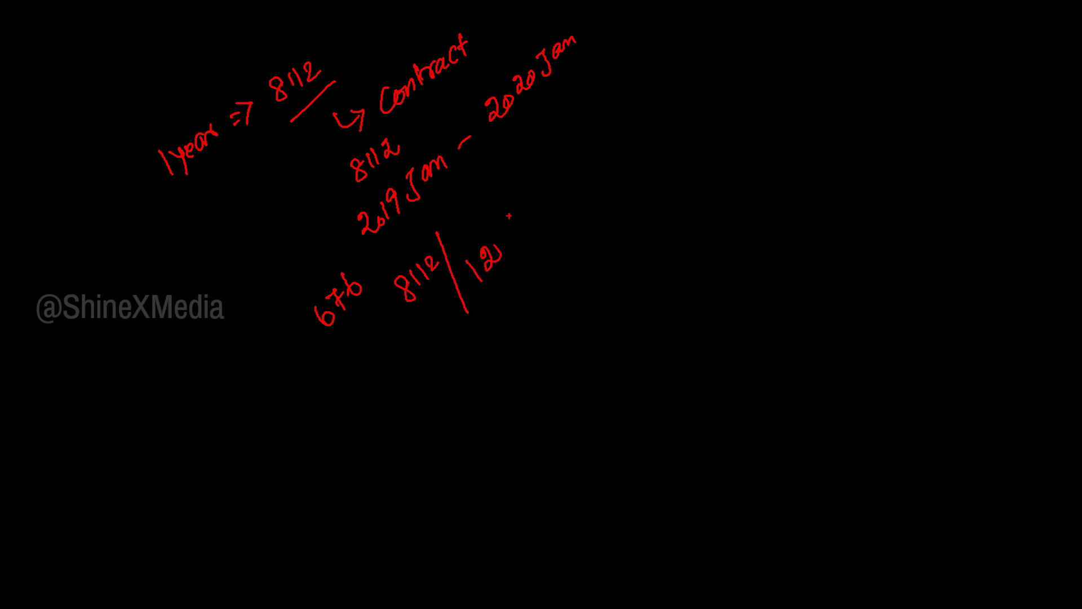
pyautogui.moveTo(510, 213); pyautogui.dragTo(534, 198)
pyautogui.moveTo(556, 148); pyautogui.dragTo(542, 168)
pyautogui.moveTo(555, 135); pyautogui.dragTo(565, 152)
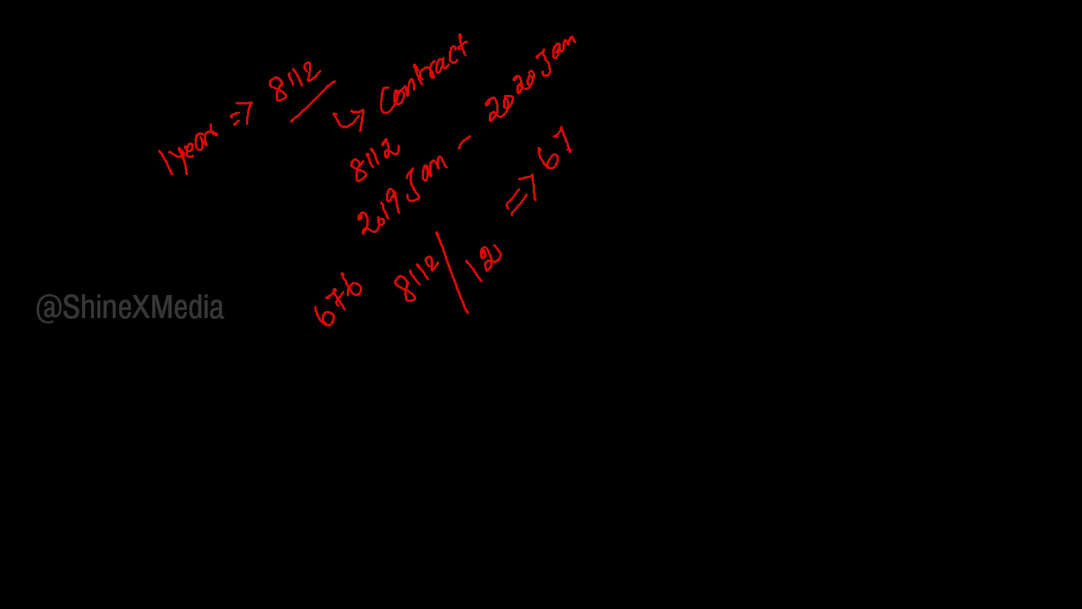
pyautogui.moveTo(583, 115); pyautogui.dragTo(570, 136)
# Step: Add '+ GST' after 676, underline it, and write 'EMI' beneath
pyautogui.moveTo(602, 84)
pyautogui.mouseDown()
pyautogui.moveTo(608, 108)
pyautogui.moveTo(614, 82)
pyautogui.mouseUp()
pyautogui.moveTo(629, 69)
pyautogui.mouseDown()
pyautogui.moveTo(620, 83)
pyautogui.moveTo(640, 86)
pyautogui.mouseUp()
pyautogui.moveTo(647, 51)
pyautogui.mouseDown()
pyautogui.moveTo(641, 72)
pyautogui.moveTo(660, 63)
pyautogui.mouseUp()
pyautogui.moveTo(529, 130); pyautogui.dragTo(639, 16)
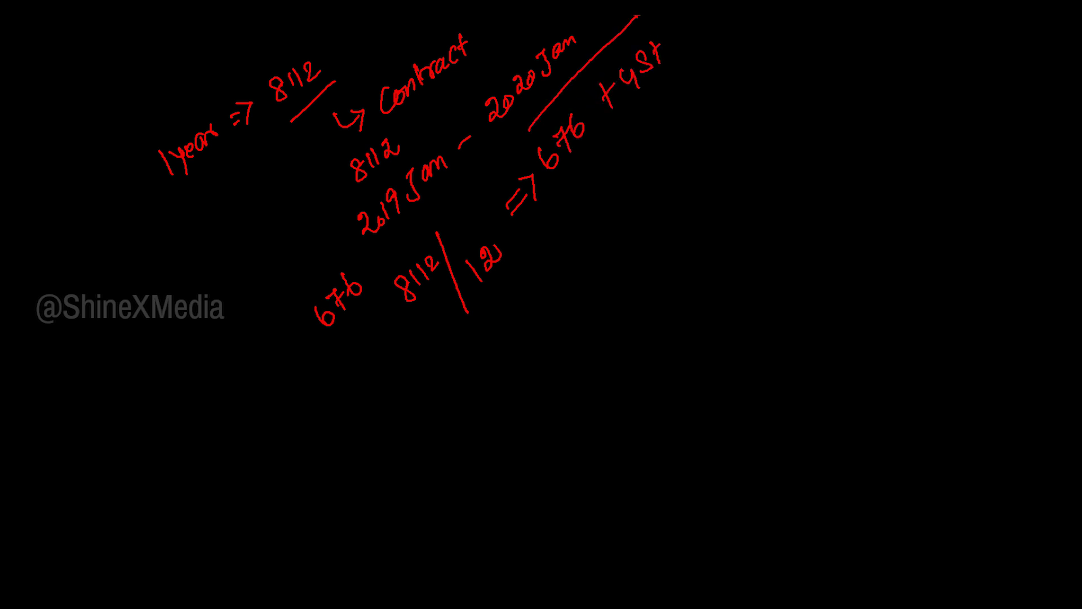
pyautogui.moveTo(590, 164); pyautogui.dragTo(656, 88)
pyautogui.moveTo(556, 208)
pyautogui.mouseDown()
pyautogui.moveTo(568, 225)
pyautogui.moveTo(565, 214)
pyautogui.mouseUp()
pyautogui.moveTo(556, 208); pyautogui.dragTo(566, 203)
pyautogui.moveTo(568, 215)
pyautogui.mouseDown()
pyautogui.moveTo(572, 198)
pyautogui.moveTo(611, 192)
pyautogui.mouseUp()
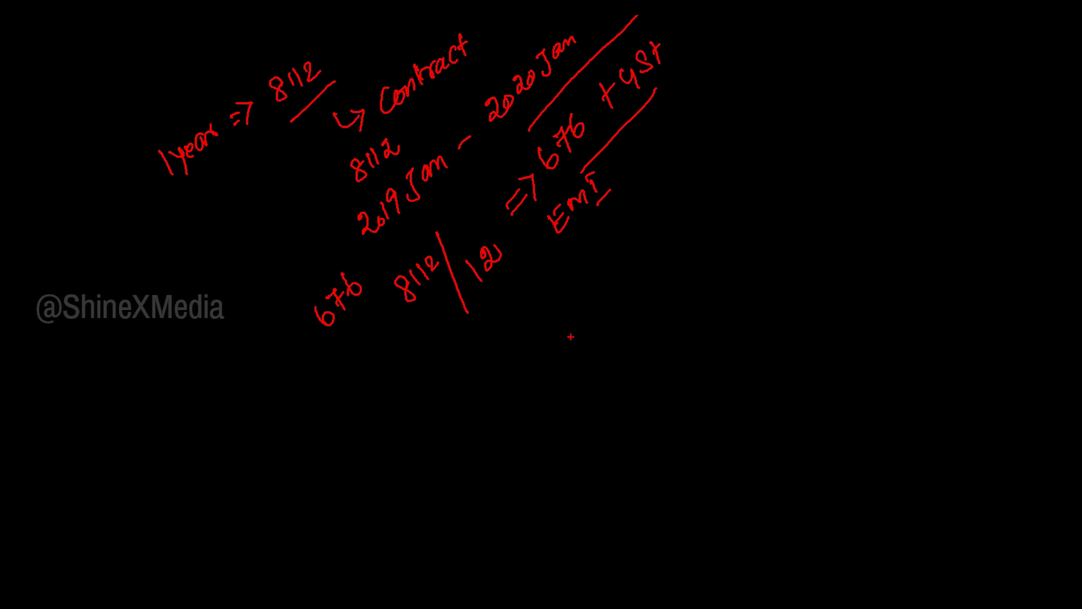
# Step: Write '5 months 3380' below EMI and underline 3380
pyautogui.moveTo(554, 333)
pyautogui.mouseDown()
pyautogui.moveTo(563, 348)
pyautogui.moveTo(618, 280)
pyautogui.moveTo(638, 278)
pyautogui.mouseUp()
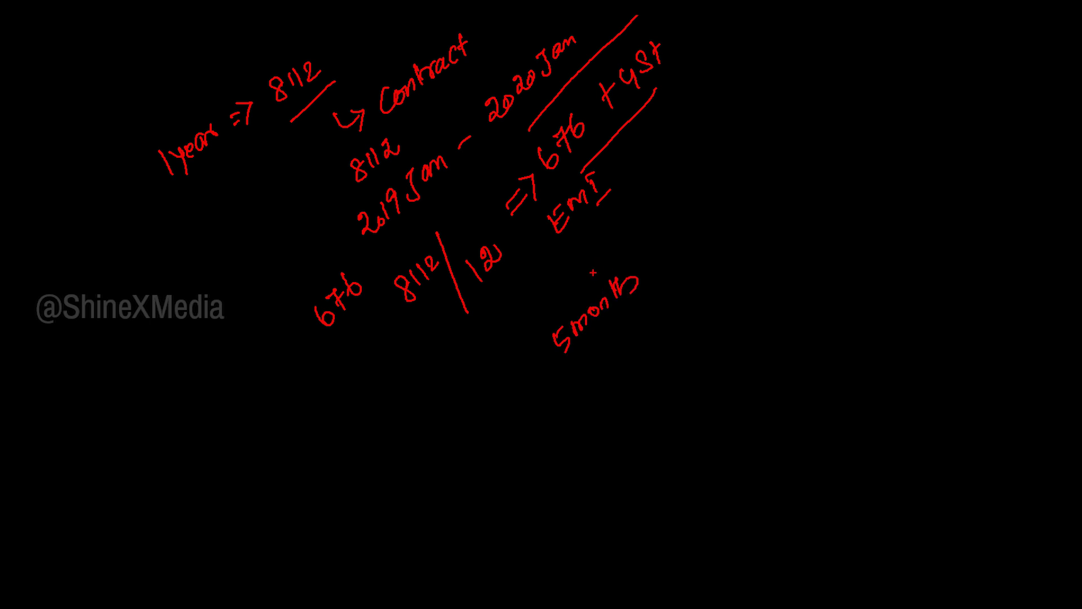
pyautogui.moveTo(666, 226); pyautogui.dragTo(676, 245)
pyautogui.moveTo(685, 217)
pyautogui.mouseDown()
pyautogui.moveTo(696, 214)
pyautogui.moveTo(681, 233)
pyautogui.mouseUp()
pyautogui.moveTo(711, 196); pyautogui.dragTo(707, 218)
pyautogui.moveTo(718, 195); pyautogui.dragTo(725, 192)
pyautogui.moveTo(687, 269); pyautogui.dragTo(742, 201)
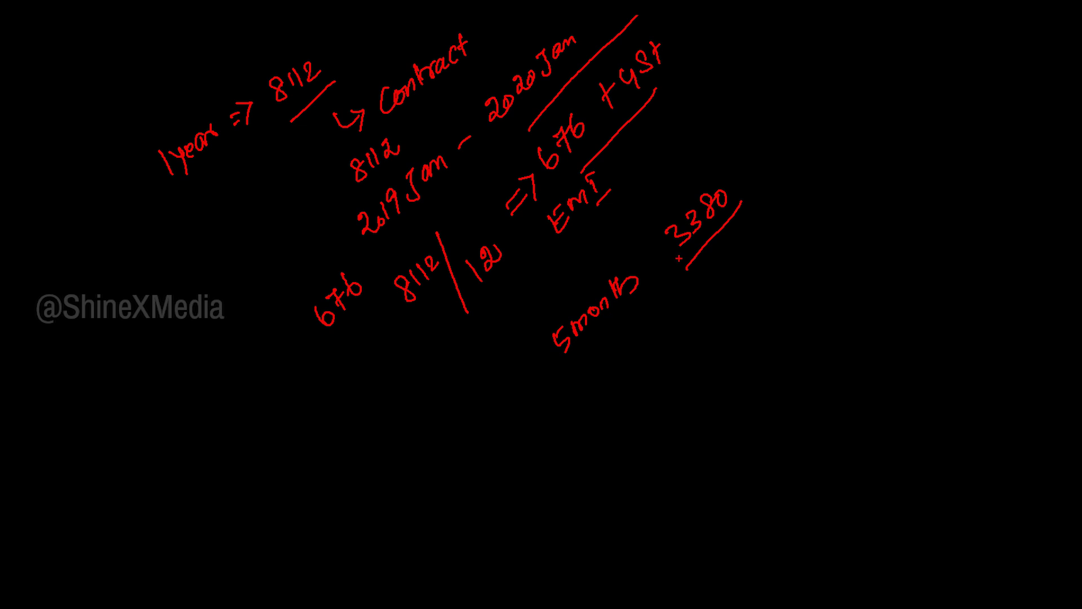
# Step: Write '7m => 4732' with an arrow down to a circled '50%'
pyautogui.moveTo(604, 396)
pyautogui.mouseDown()
pyautogui.moveTo(622, 411)
pyautogui.moveTo(643, 377)
pyautogui.mouseUp()
pyautogui.moveTo(671, 343); pyautogui.dragTo(683, 341)
pyautogui.moveTo(689, 314); pyautogui.dragTo(691, 334)
pyautogui.moveTo(699, 294); pyautogui.dragTo(718, 317)
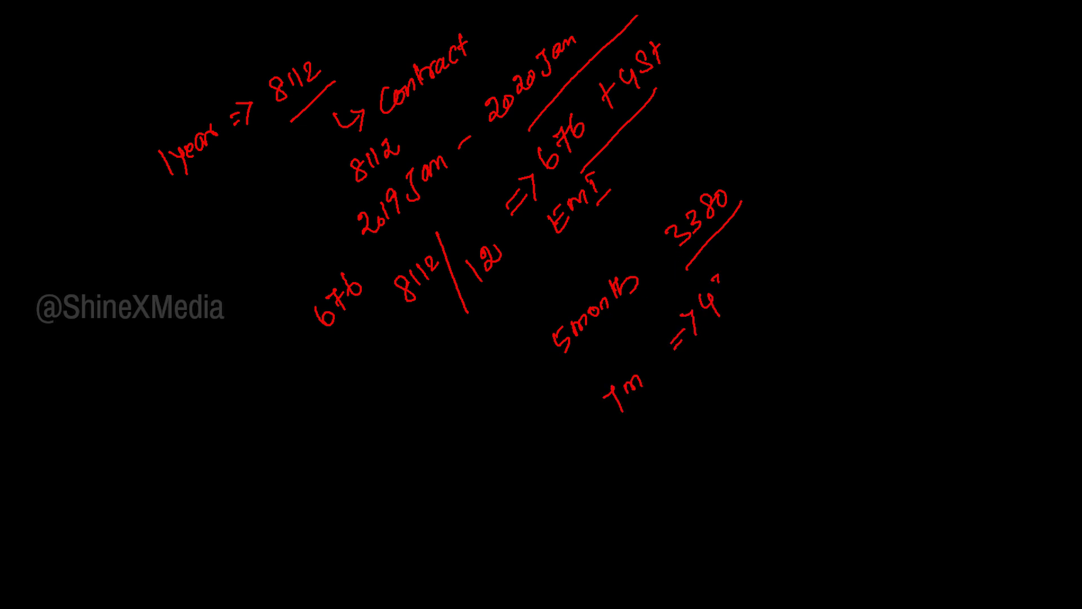
pyautogui.moveTo(726, 264)
pyautogui.mouseDown()
pyautogui.moveTo(732, 288)
pyautogui.moveTo(754, 266)
pyautogui.mouseUp()
pyautogui.moveTo(770, 230); pyautogui.dragTo(780, 306)
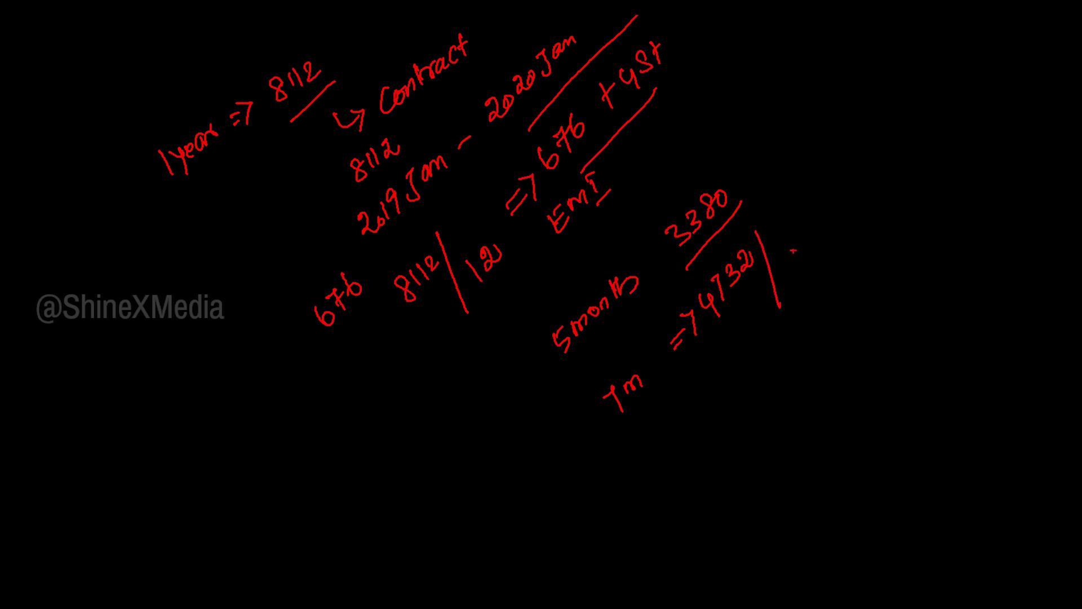
pyautogui.moveTo(736, 368)
pyautogui.mouseDown()
pyautogui.moveTo(739, 388)
pyautogui.moveTo(761, 356)
pyautogui.mouseUp()
pyautogui.moveTo(777, 338)
pyautogui.mouseDown()
pyautogui.moveTo(769, 365)
pyautogui.moveTo(758, 344)
pyautogui.mouseUp()
pyautogui.moveTo(778, 345); pyautogui.dragTo(782, 353)
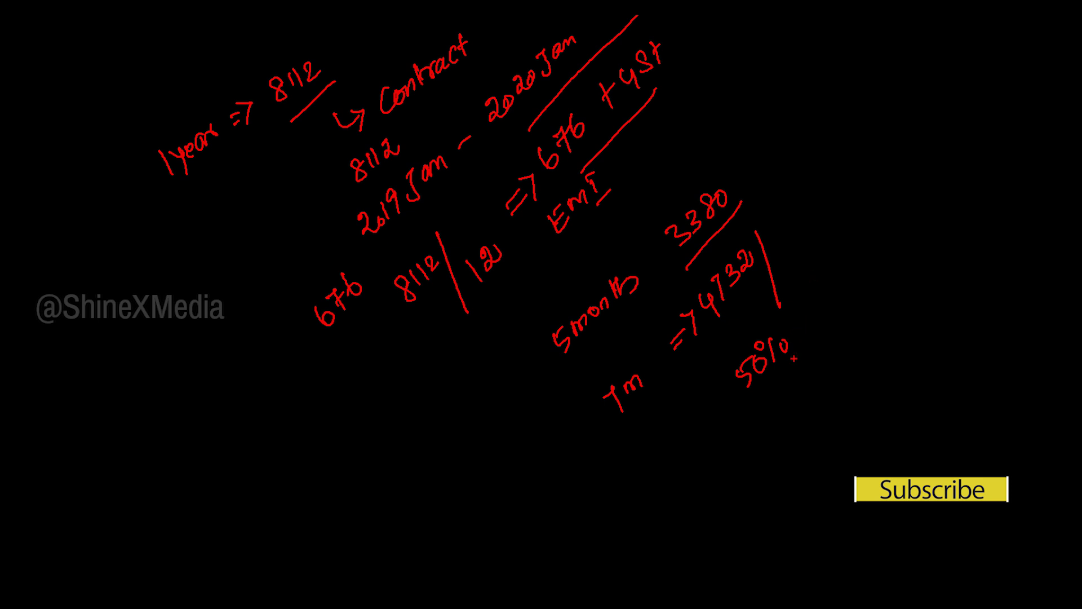
pyautogui.moveTo(788, 328); pyautogui.dragTo(800, 365)
pyautogui.moveTo(730, 370); pyautogui.dragTo(787, 395)
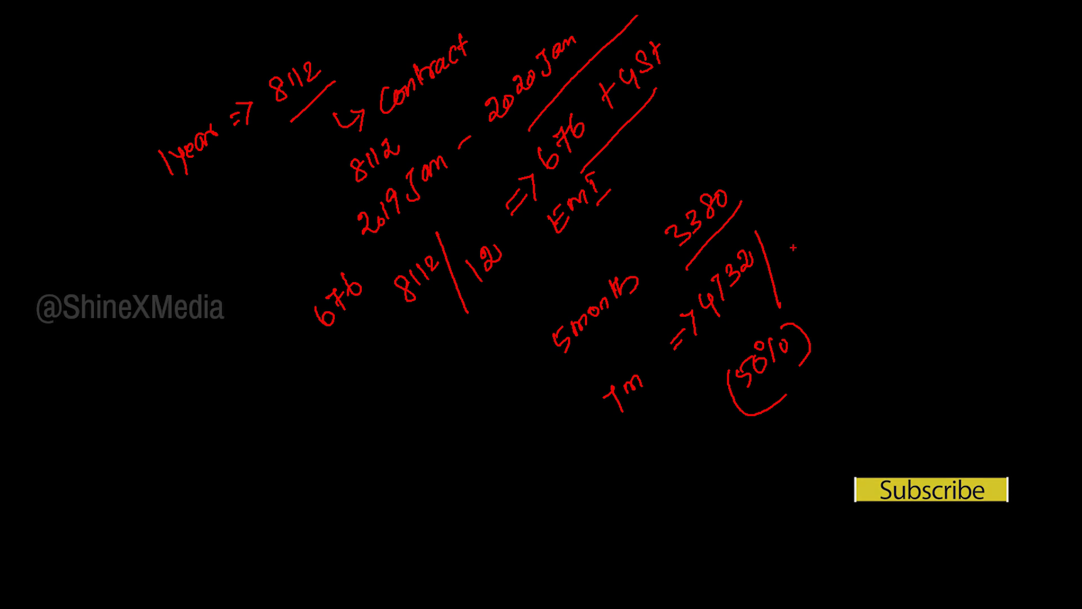
# Step: Write '=> 2366 + gst' at the upper right beside 3380
pyautogui.moveTo(806, 199)
pyautogui.mouseDown()
pyautogui.moveTo(838, 183)
pyautogui.moveTo(854, 155)
pyautogui.moveTo(862, 161)
pyautogui.mouseUp()
pyautogui.moveTo(876, 112); pyautogui.dragTo(896, 122)
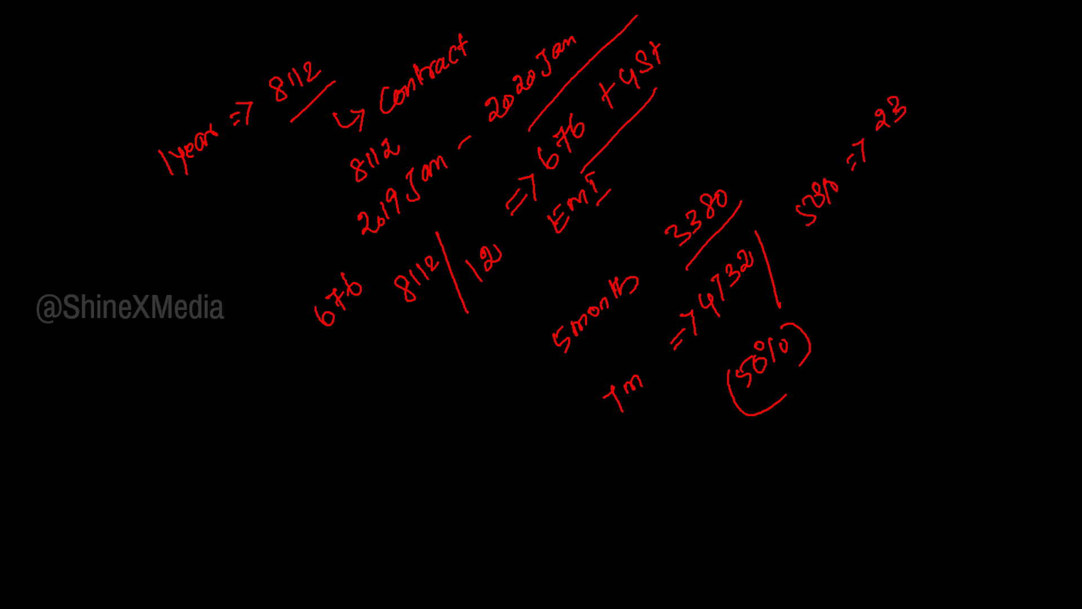
pyautogui.moveTo(909, 84)
pyautogui.mouseDown()
pyautogui.moveTo(905, 104)
pyautogui.moveTo(912, 92)
pyautogui.mouseUp()
pyautogui.moveTo(929, 57)
pyautogui.mouseDown()
pyautogui.moveTo(935, 72)
pyautogui.moveTo(949, 59)
pyautogui.moveTo(953, 69)
pyautogui.mouseUp()
pyautogui.moveTo(968, 34)
pyautogui.mouseDown()
pyautogui.moveTo(958, 48)
pyautogui.moveTo(977, 46)
pyautogui.mouseUp()
pyautogui.moveTo(972, 39); pyautogui.dragTo(989, 34)
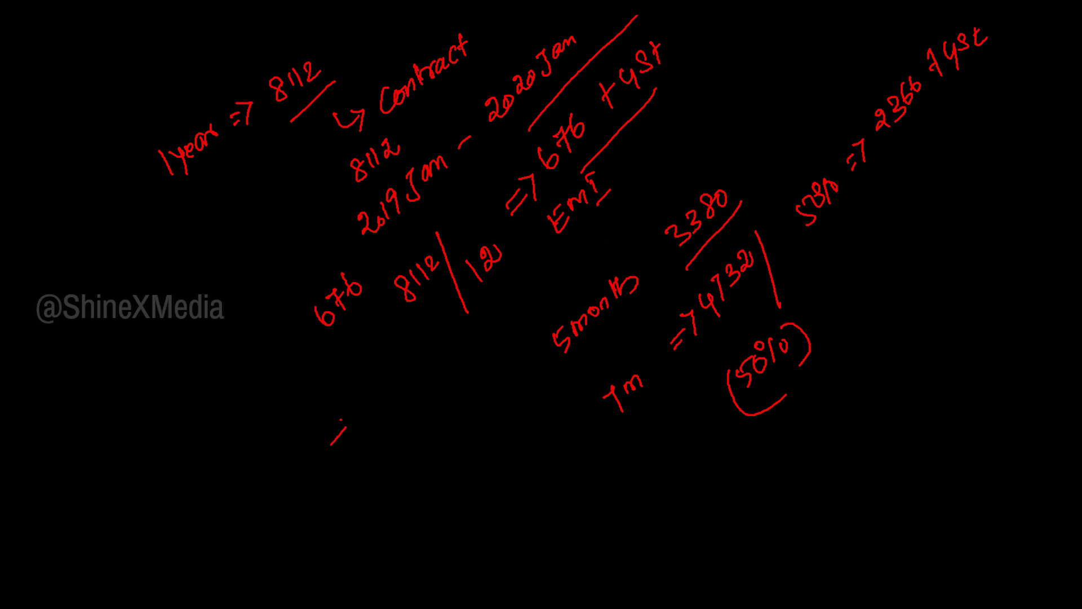
# Step: Write '1 year' at lower left with '676 + gst' underlined below it
pyautogui.moveTo(341, 420)
pyautogui.mouseDown()
pyautogui.moveTo(350, 435)
pyautogui.moveTo(324, 450)
pyautogui.mouseUp()
pyautogui.moveTo(353, 395)
pyautogui.mouseDown()
pyautogui.moveTo(389, 417)
pyautogui.moveTo(394, 366)
pyautogui.moveTo(386, 377)
pyautogui.mouseUp()
pyautogui.moveTo(392, 376); pyautogui.dragTo(399, 361)
pyautogui.moveTo(410, 420)
pyautogui.mouseDown()
pyautogui.moveTo(408, 430)
pyautogui.moveTo(445, 381)
pyautogui.mouseUp()
pyautogui.moveTo(439, 378)
pyautogui.mouseDown()
pyautogui.moveTo(436, 393)
pyautogui.moveTo(466, 361)
pyautogui.mouseUp()
pyautogui.moveTo(427, 449); pyautogui.dragTo(482, 362)
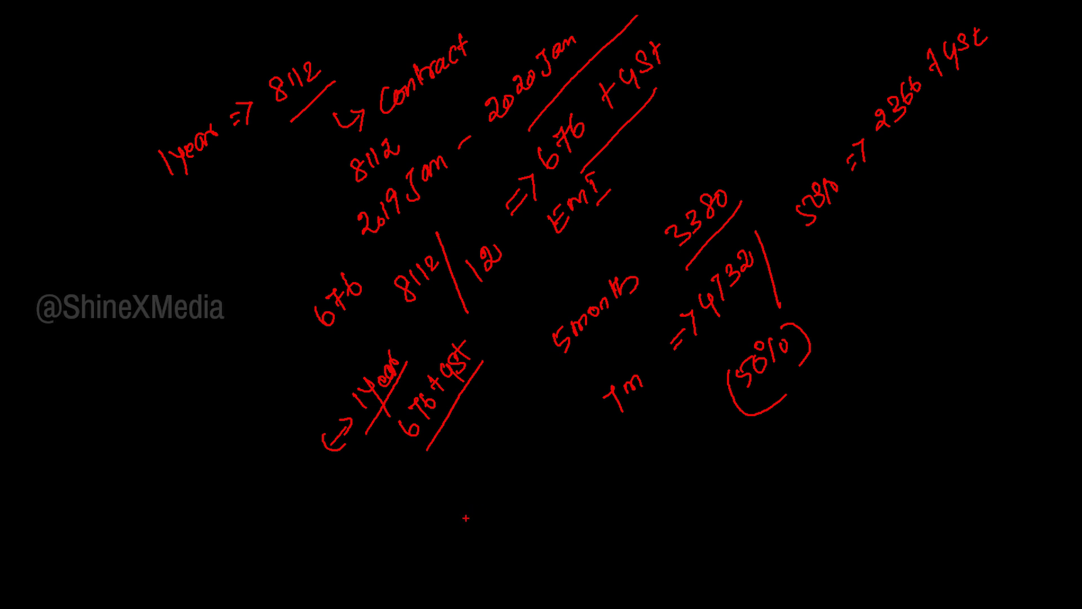
# Step: Write '8112+gst' underlined beneath 676+gst, with 'Renewal' below it
pyautogui.moveTo(479, 495); pyautogui.dragTo(493, 495)
pyautogui.moveTo(498, 472)
pyautogui.mouseDown()
pyautogui.moveTo(506, 480)
pyautogui.moveTo(520, 446)
pyautogui.mouseUp()
pyautogui.moveTo(513, 441)
pyautogui.mouseDown()
pyautogui.moveTo(509, 466)
pyautogui.moveTo(543, 420)
pyautogui.mouseUp()
pyautogui.moveTo(531, 416); pyautogui.dragTo(554, 407)
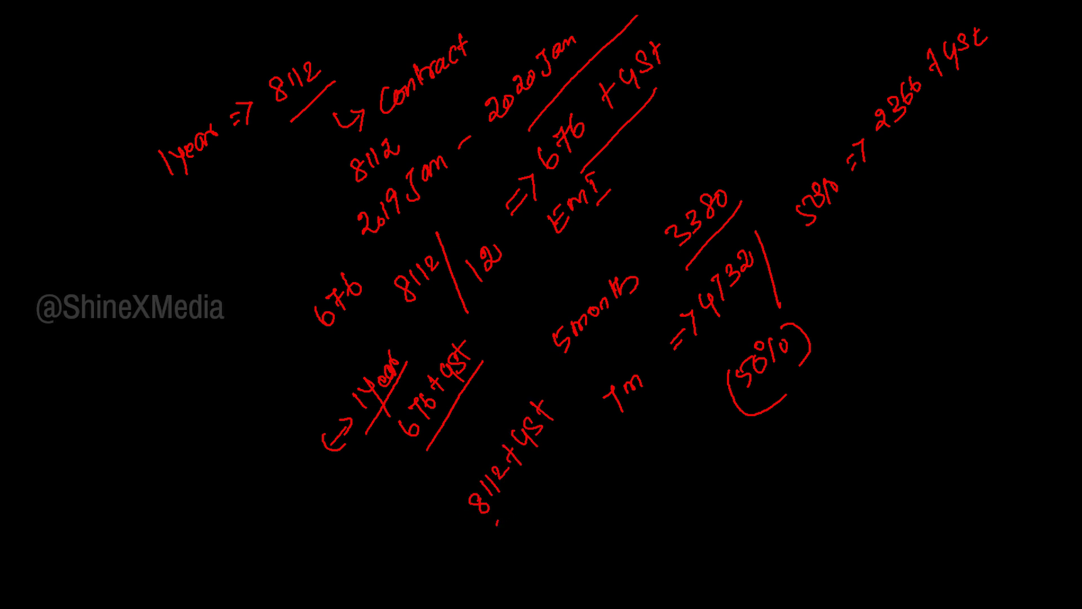
pyautogui.moveTo(497, 523); pyautogui.dragTo(561, 418)
pyautogui.moveTo(549, 525)
pyautogui.mouseDown()
pyautogui.moveTo(560, 544)
pyautogui.moveTo(609, 468)
pyautogui.mouseUp()
pyautogui.moveTo(603, 448); pyautogui.dragTo(618, 480)
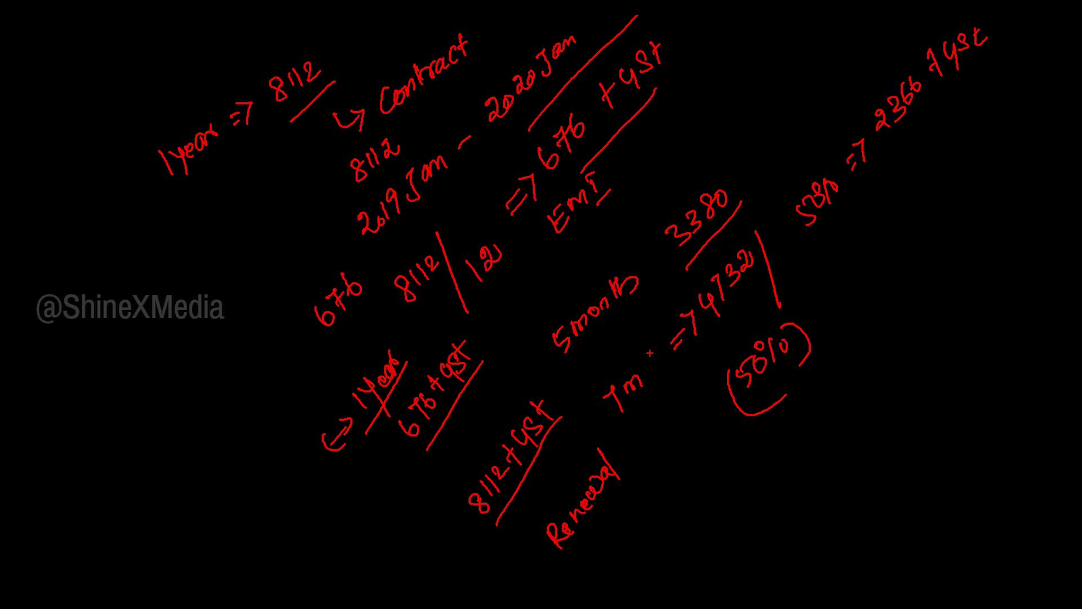
# Step: Draw connecting lines between 5 months and 3380 and toward the circled 50%
pyautogui.moveTo(586, 382); pyautogui.dragTo(681, 250)
pyautogui.moveTo(681, 375); pyautogui.dragTo(809, 367)
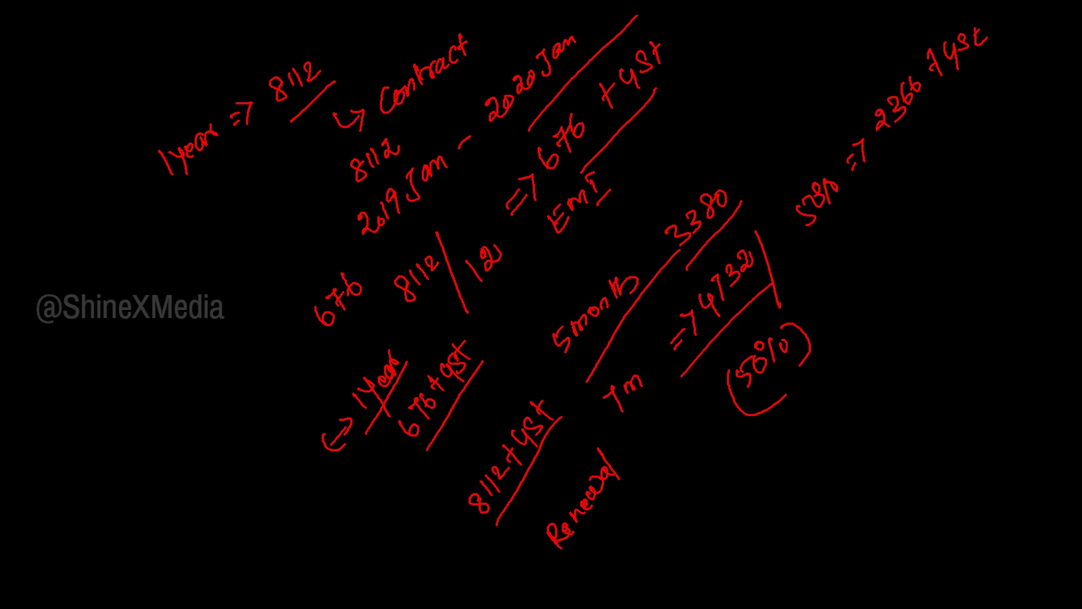
pyautogui.moveTo(702, 373); pyautogui.dragTo(851, 349)
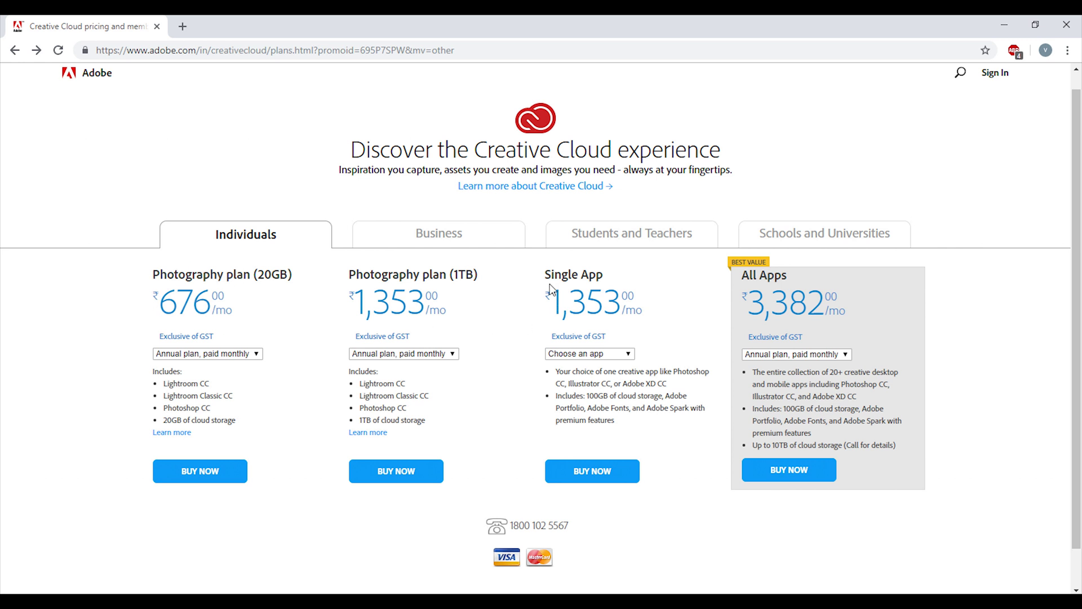
# Step: Pick Photoshop with monthly billing in the Single App card so it shows ₹2,029/mo
pyautogui.moveTo(545, 274); pyautogui.dragTo(666, 286)
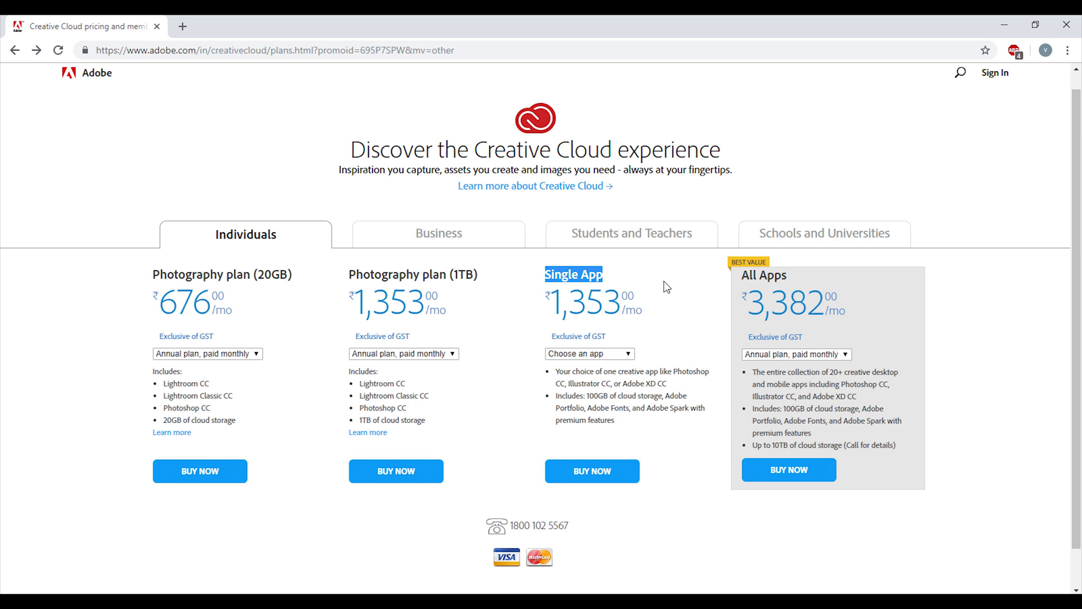
pyautogui.click(563, 354)
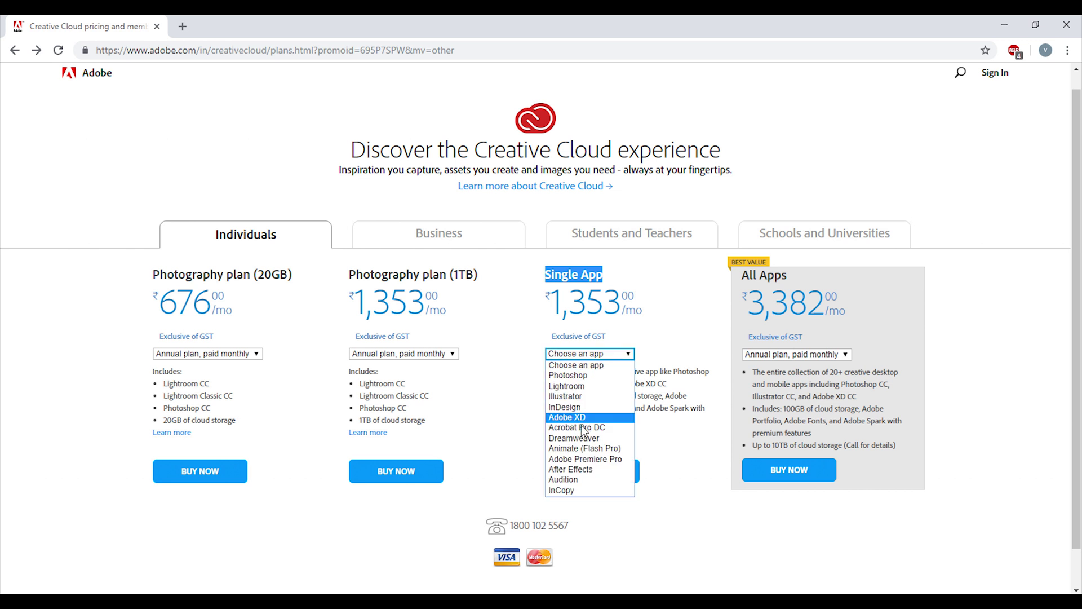
pyautogui.click(576, 375)
pyautogui.click(586, 369)
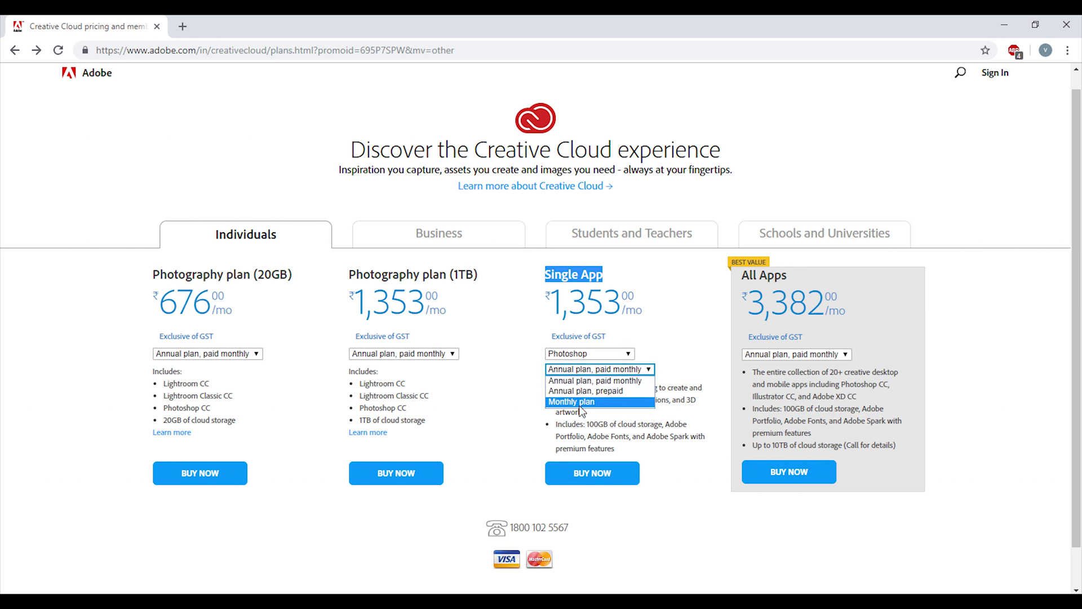
pyautogui.click(580, 404)
pyautogui.click(649, 320)
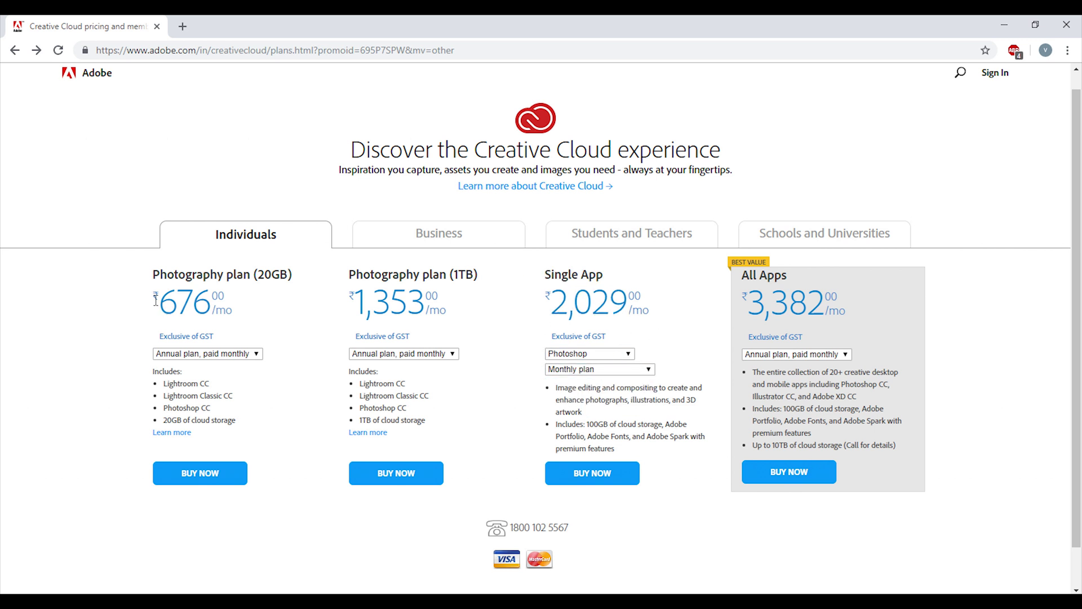
pyautogui.moveTo(156, 301)
pyautogui.mouseDown()
pyautogui.moveTo(220, 299)
pyautogui.moveTo(280, 273)
pyautogui.mouseUp()
pyautogui.click(281, 367)
# Step: Tick Lightroom CC and Lightroom Classic CC, then write the date Jan 2019 beside them
pyautogui.moveTo(160, 383); pyautogui.dragTo(178, 374)
pyautogui.moveTo(233, 396)
pyautogui.mouseDown()
pyautogui.moveTo(255, 391)
pyautogui.moveTo(232, 407)
pyautogui.mouseUp()
pyautogui.moveTo(50, 381)
pyautogui.mouseDown()
pyautogui.moveTo(66, 394)
pyautogui.moveTo(87, 351)
pyautogui.moveTo(104, 351)
pyautogui.mouseUp()
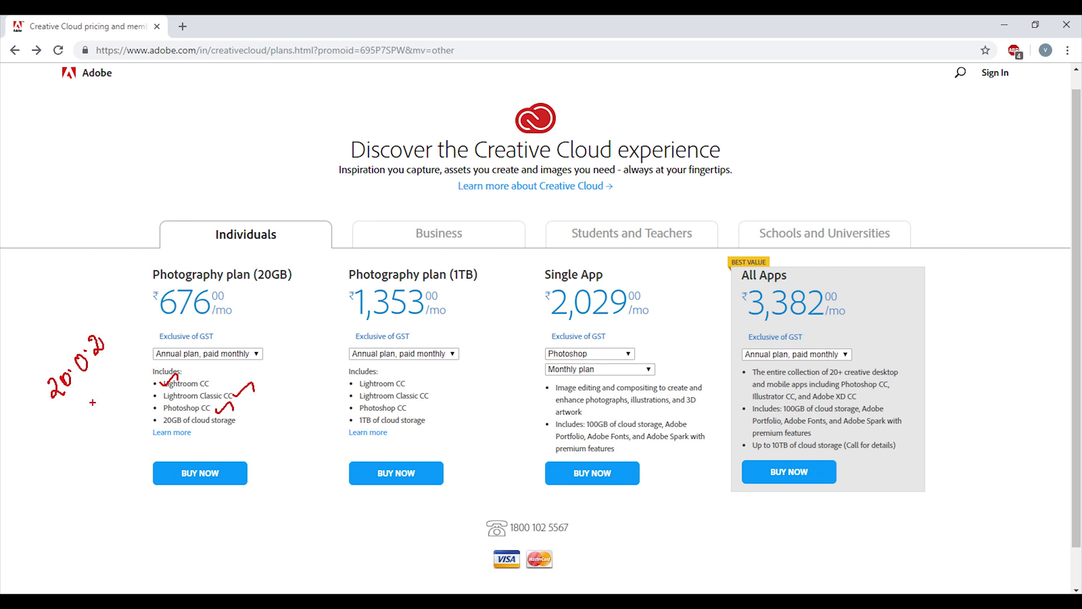
pyautogui.moveTo(63, 420)
pyautogui.mouseDown()
pyautogui.moveTo(67, 432)
pyautogui.moveTo(107, 379)
pyautogui.moveTo(121, 382)
pyautogui.mouseUp()
pyautogui.moveTo(92, 405); pyautogui.dragTo(100, 404)
pyautogui.moveTo(96, 401); pyautogui.dragTo(96, 409)
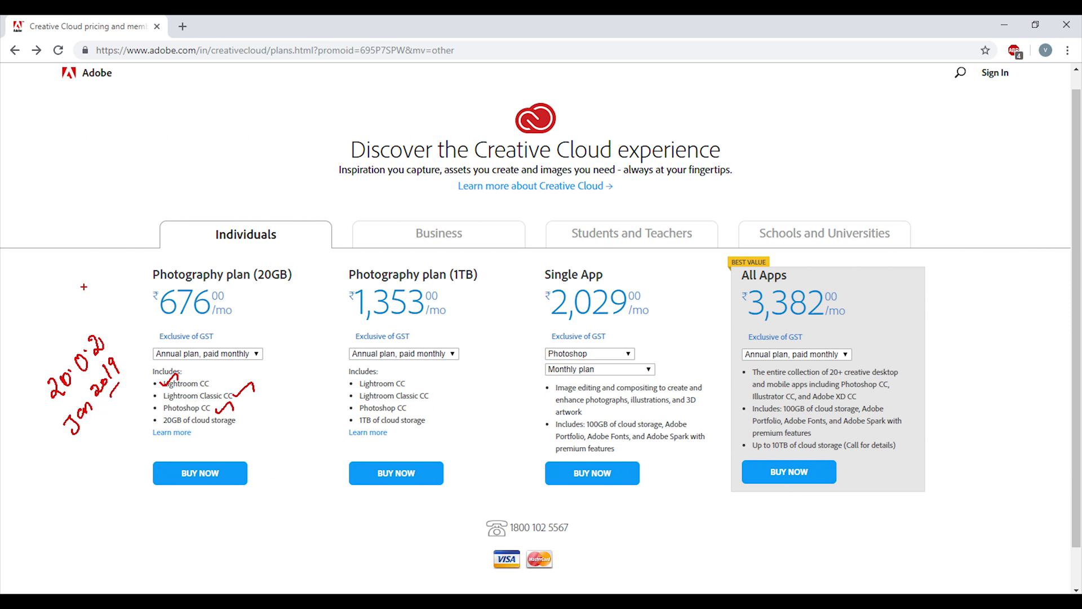
# Step: Write Behance, PF, Tk and Cloud notes in the margin and circle the ₹676 price
pyautogui.moveTo(52, 167)
pyautogui.mouseDown()
pyautogui.moveTo(57, 189)
pyautogui.moveTo(121, 125)
pyautogui.mouseUp()
pyautogui.moveTo(86, 206); pyautogui.dragTo(84, 225)
pyautogui.moveTo(94, 204)
pyautogui.mouseDown()
pyautogui.moveTo(96, 222)
pyautogui.moveTo(114, 182)
pyautogui.moveTo(129, 170)
pyautogui.moveTo(156, 175)
pyautogui.moveTo(161, 152)
pyautogui.mouseUp()
pyautogui.moveTo(173, 139)
pyautogui.mouseDown()
pyautogui.moveTo(169, 163)
pyautogui.moveTo(180, 132)
pyautogui.mouseUp()
pyautogui.moveTo(171, 151); pyautogui.dragTo(178, 149)
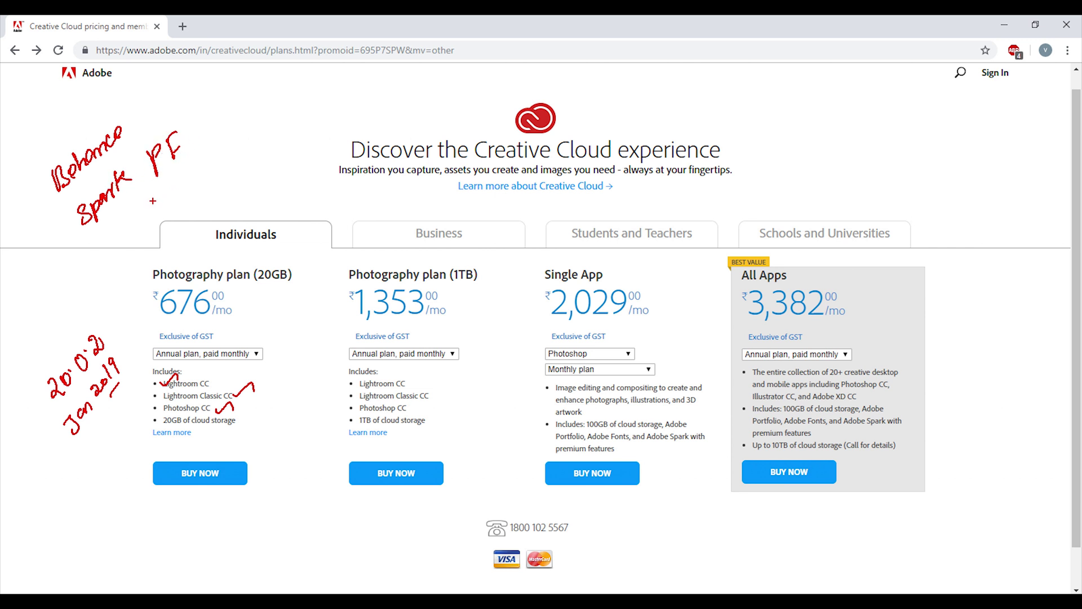
pyautogui.moveTo(153, 201)
pyautogui.mouseDown()
pyautogui.moveTo(151, 217)
pyautogui.moveTo(169, 192)
pyautogui.moveTo(183, 198)
pyautogui.mouseUp()
pyautogui.moveTo(228, 158)
pyautogui.mouseDown()
pyautogui.moveTo(245, 159)
pyautogui.moveTo(264, 126)
pyautogui.mouseUp()
pyautogui.moveTo(261, 162); pyautogui.dragTo(250, 175)
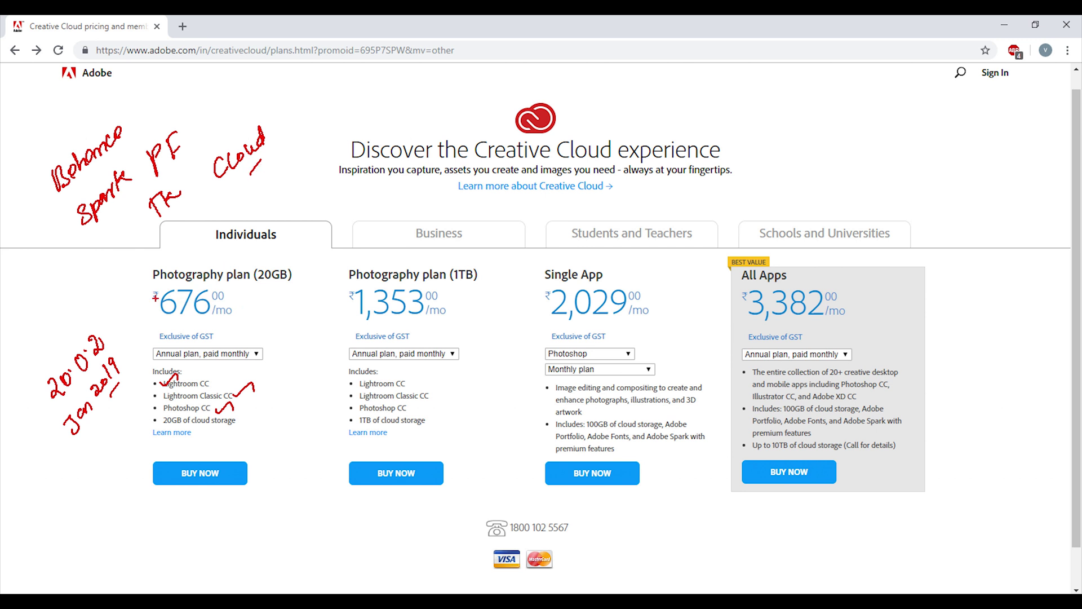
pyautogui.moveTo(151, 287); pyautogui.dragTo(170, 319)
pyautogui.moveTo(226, 289); pyautogui.dragTo(244, 320)
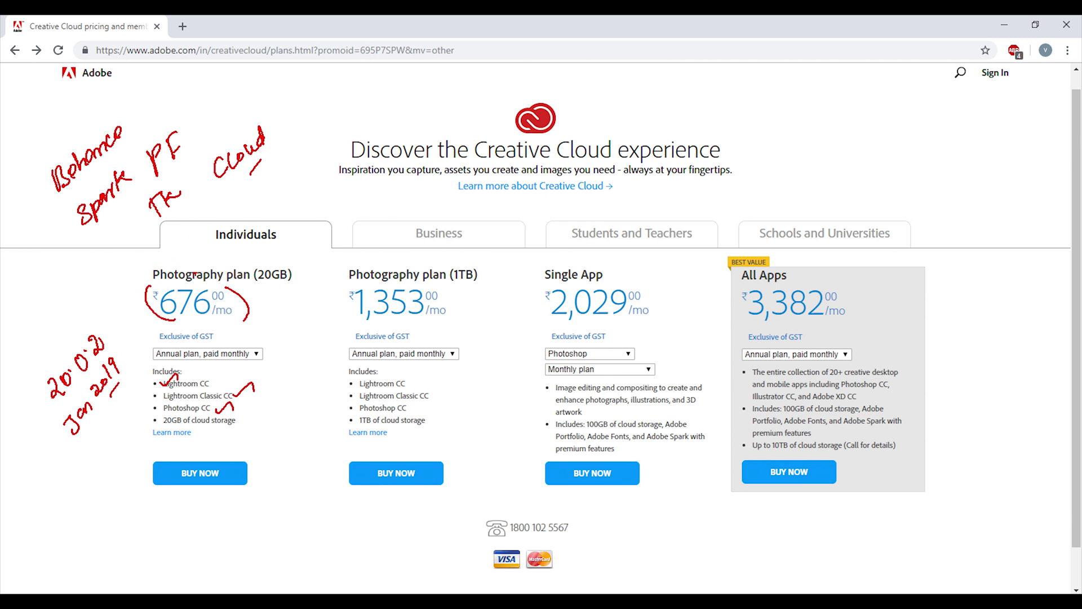
# Step: Clear the pen notes, keep annual paid-monthly billing, and buy the Photography plan (20GB)
pyautogui.press('Escape')
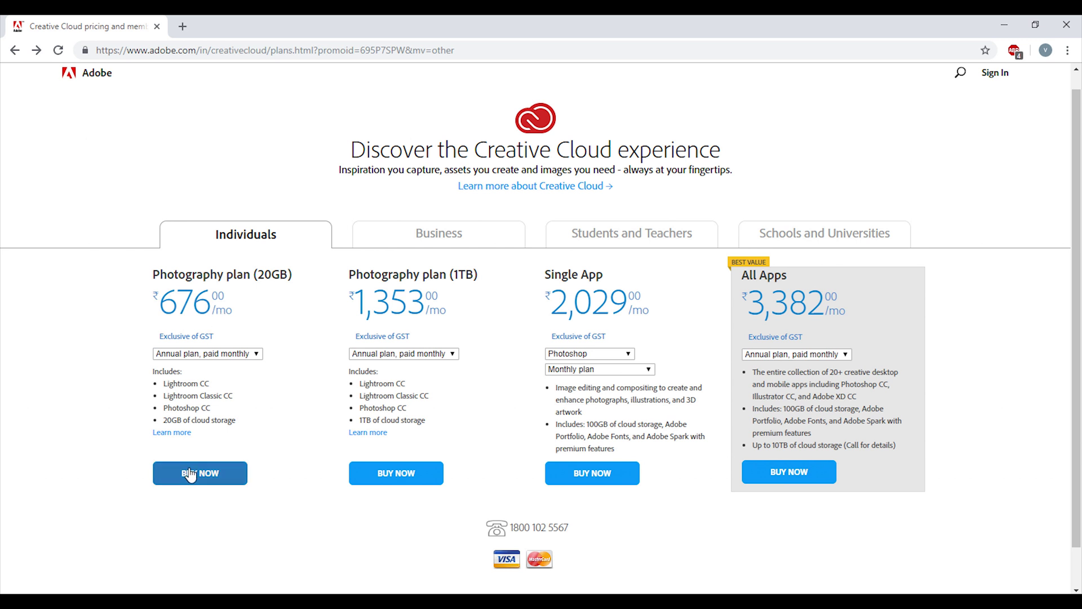
pyautogui.click(195, 354)
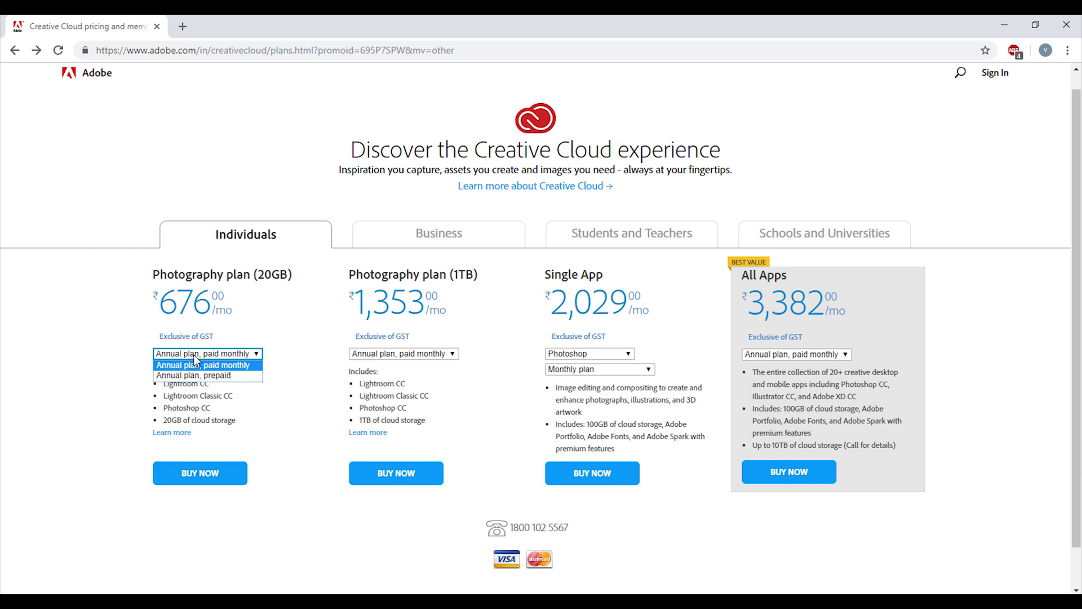
pyautogui.click(225, 363)
pyautogui.click(209, 480)
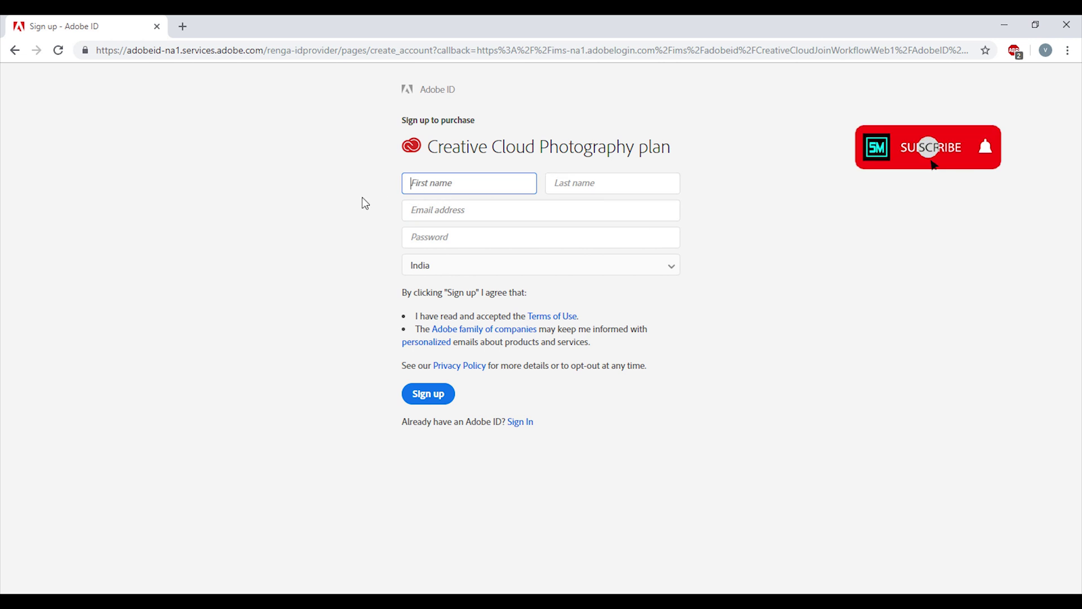
# Step: Sign in with the saved Adobe ID e-mail and password instead of creating an account
pyautogui.click(520, 422)
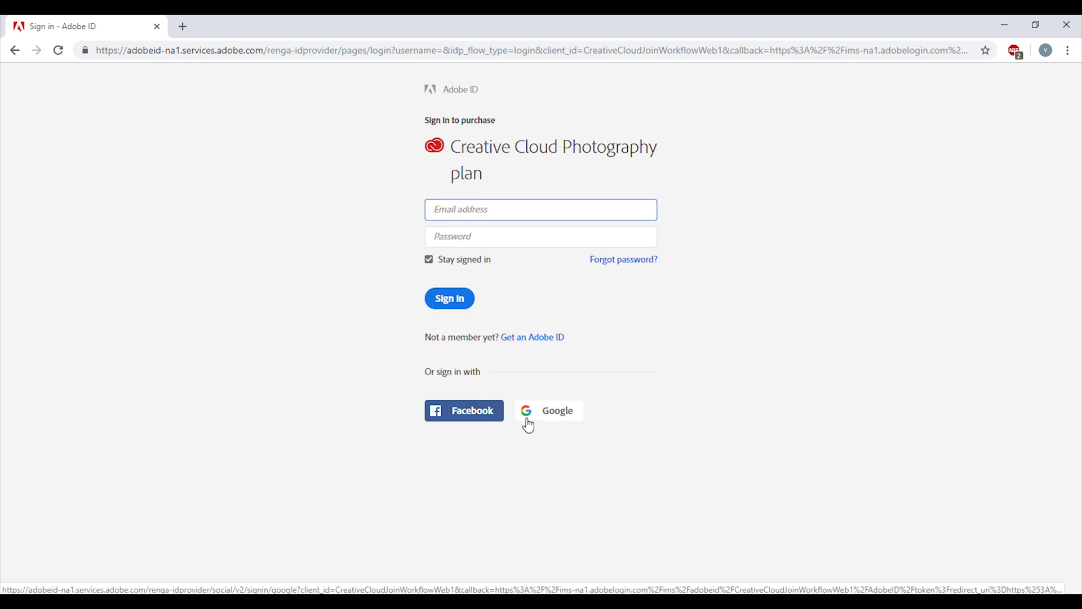
pyautogui.click(490, 208)
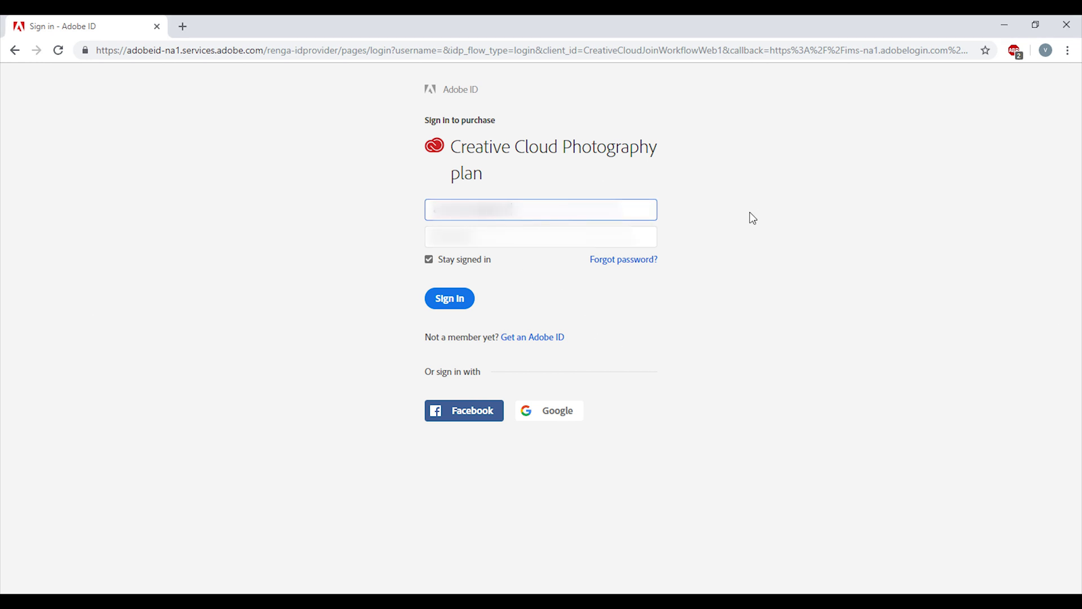
pyautogui.press('Tab')
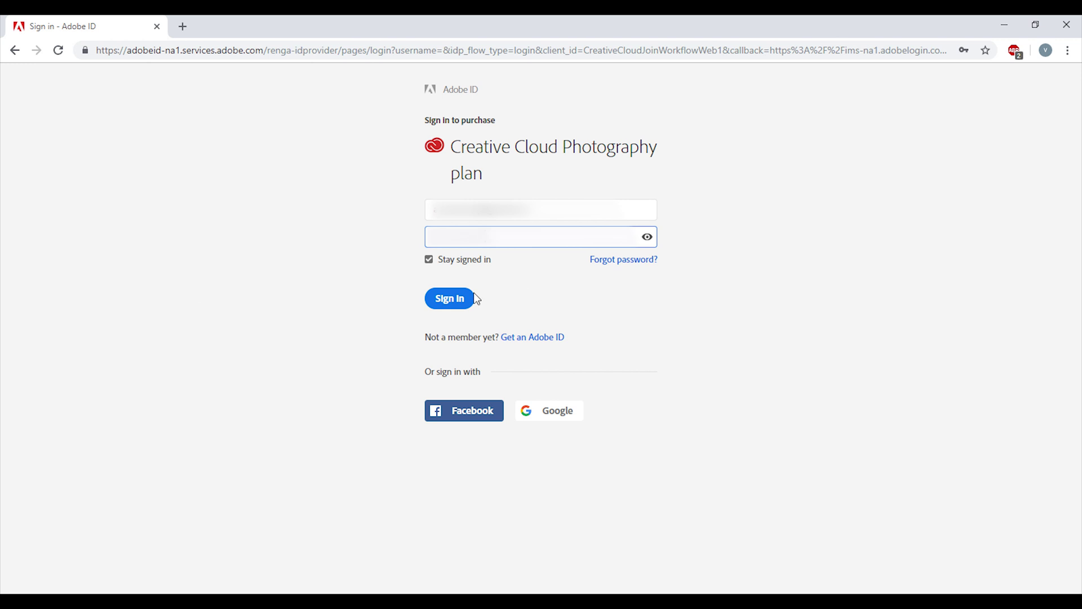
pyautogui.click(456, 302)
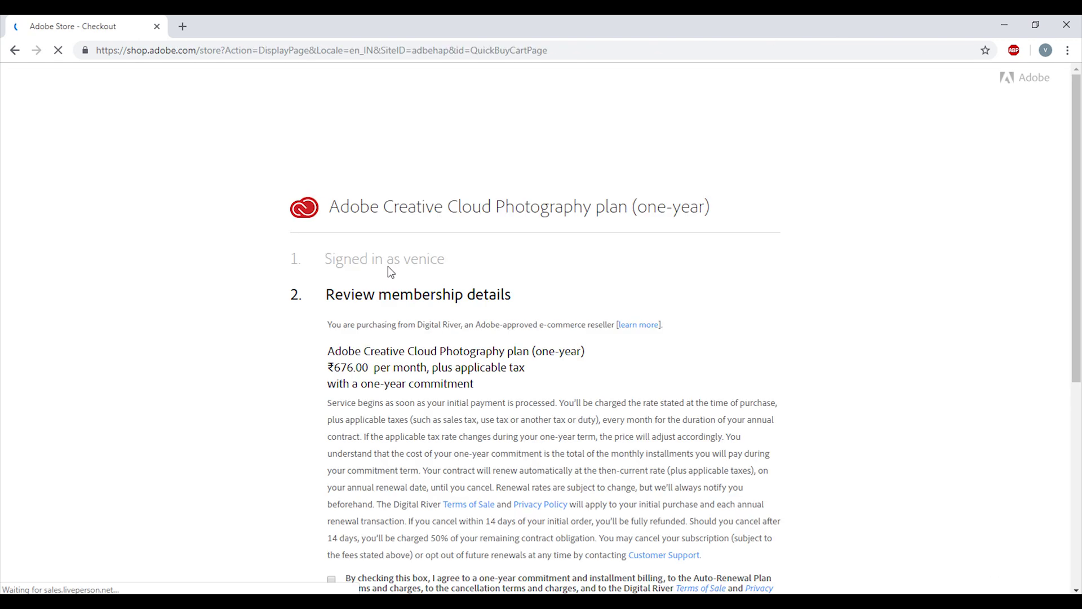
# Step: Review the one-year terms, noting the 14-day refund and 50% cancellation charge, and tick the agreement
pyautogui.scroll(-2, 389, 268)
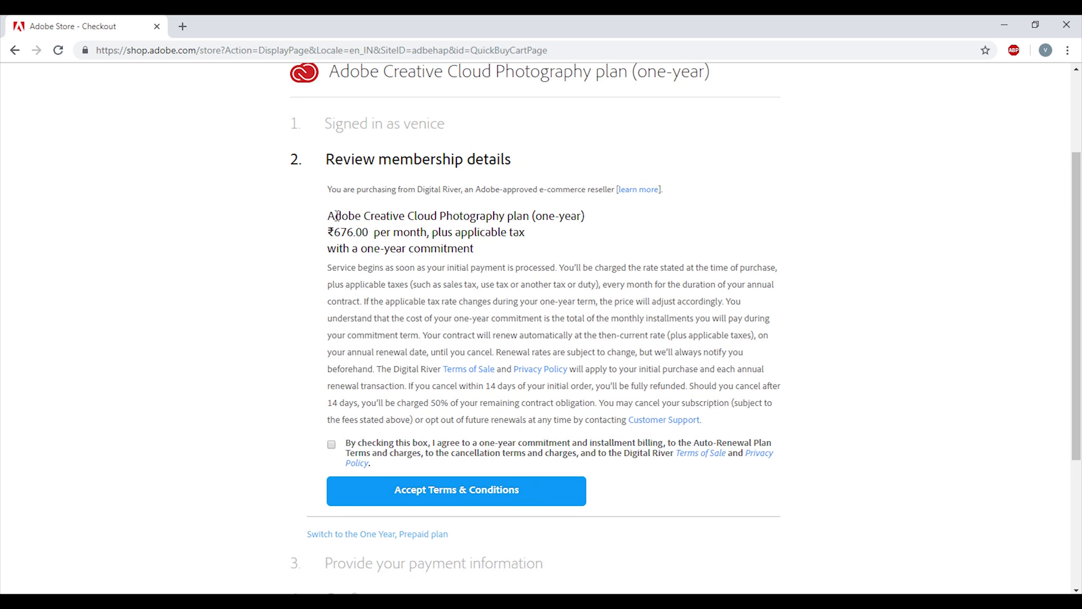
pyautogui.moveTo(321, 164); pyautogui.dragTo(524, 167)
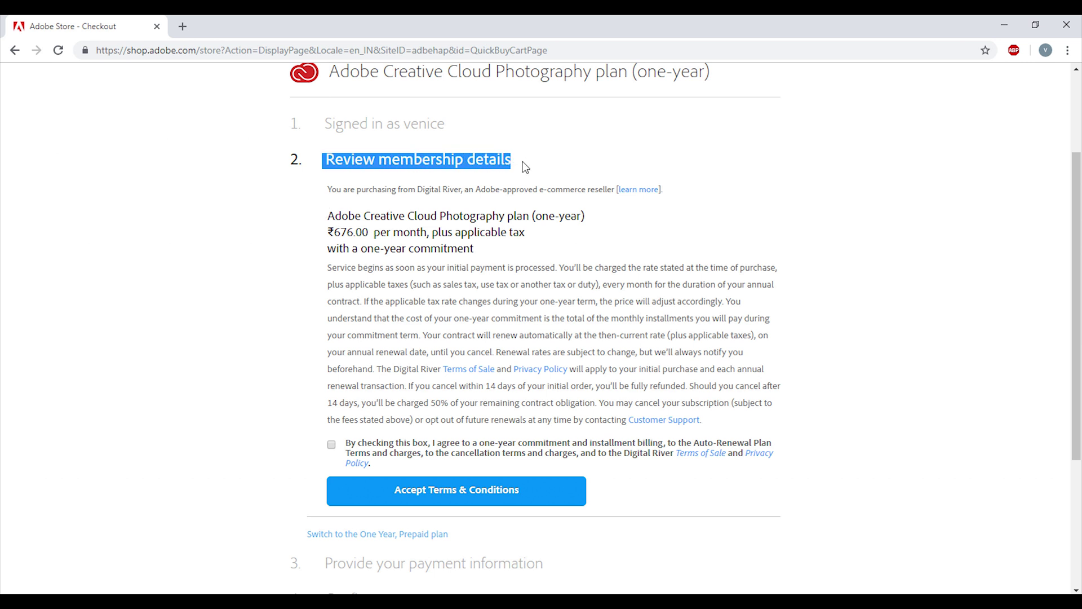
pyautogui.moveTo(325, 219); pyautogui.dragTo(510, 236)
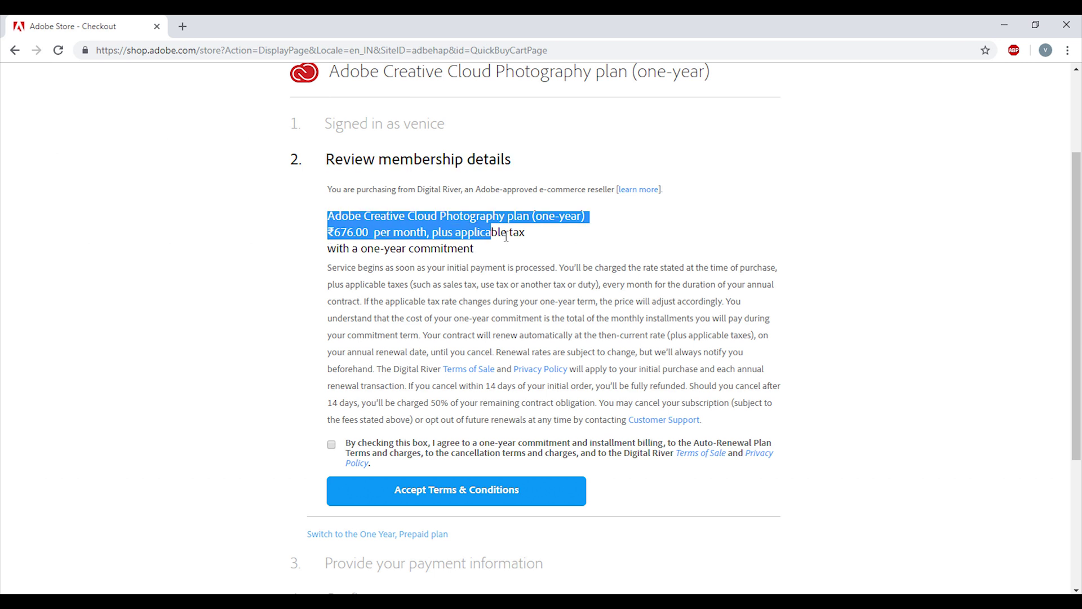
pyautogui.click(596, 246)
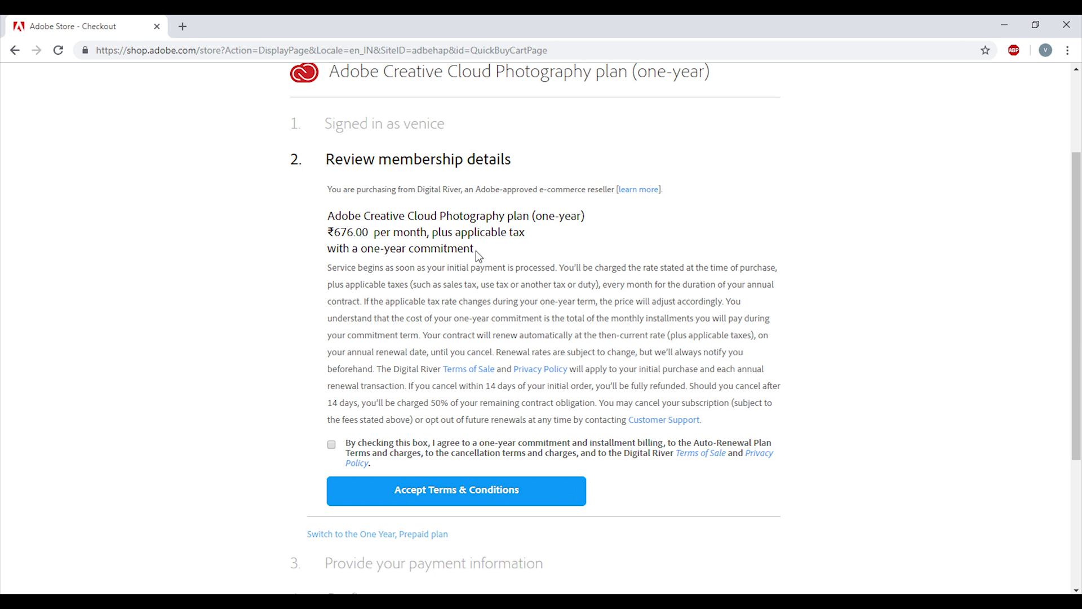
pyautogui.moveTo(484, 252); pyautogui.dragTo(325, 216)
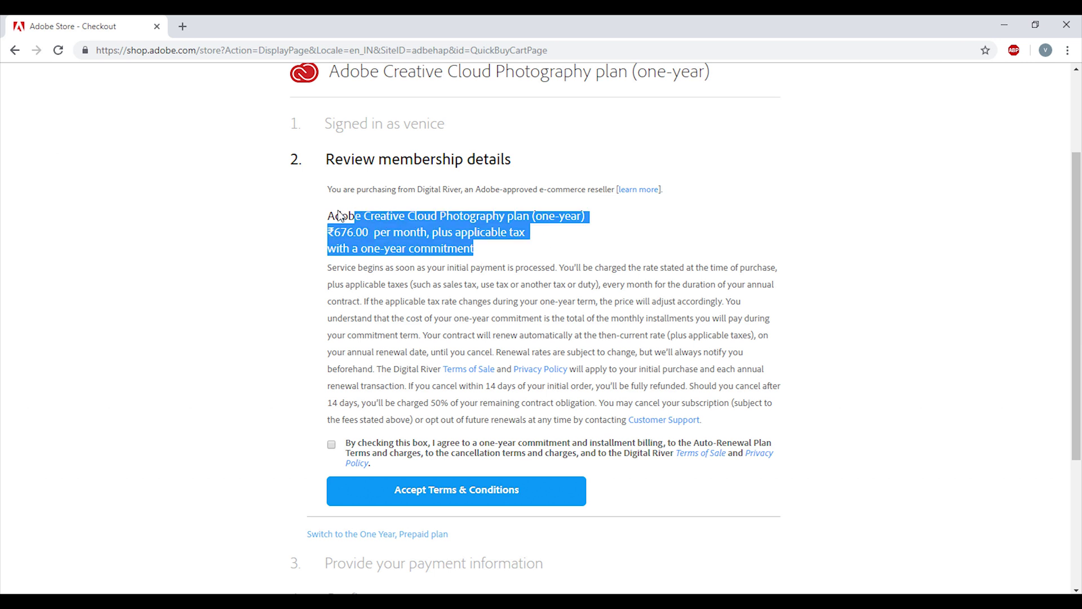
pyautogui.rightClick(395, 226)
pyautogui.moveTo(314, 411); pyautogui.dragTo(363, 412)
pyautogui.moveTo(423, 397); pyautogui.dragTo(441, 408)
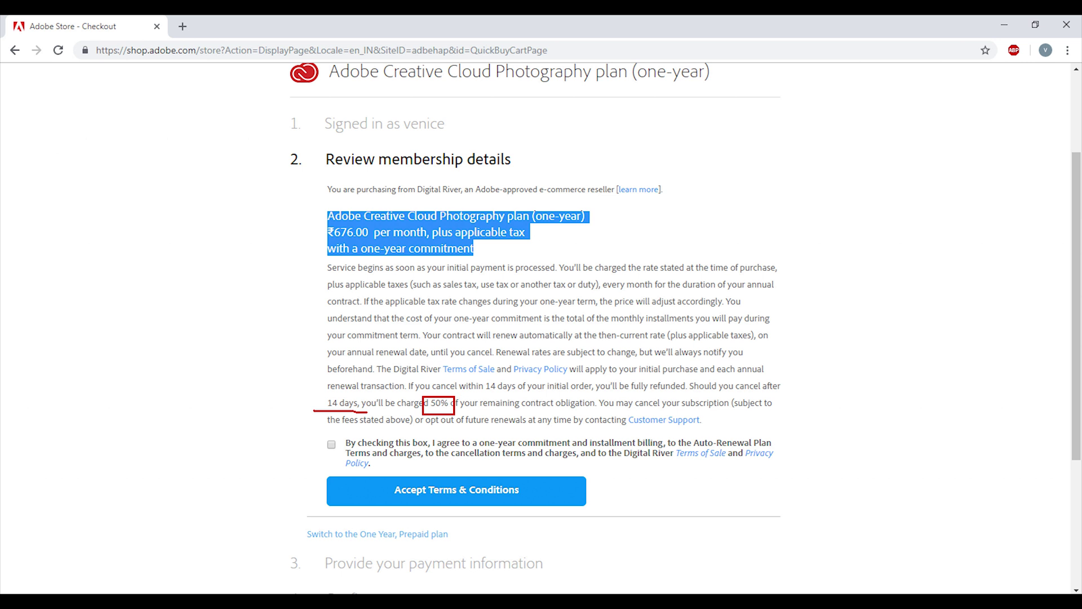
pyautogui.moveTo(305, 208); pyautogui.dragTo(678, 366)
pyautogui.click(332, 445)
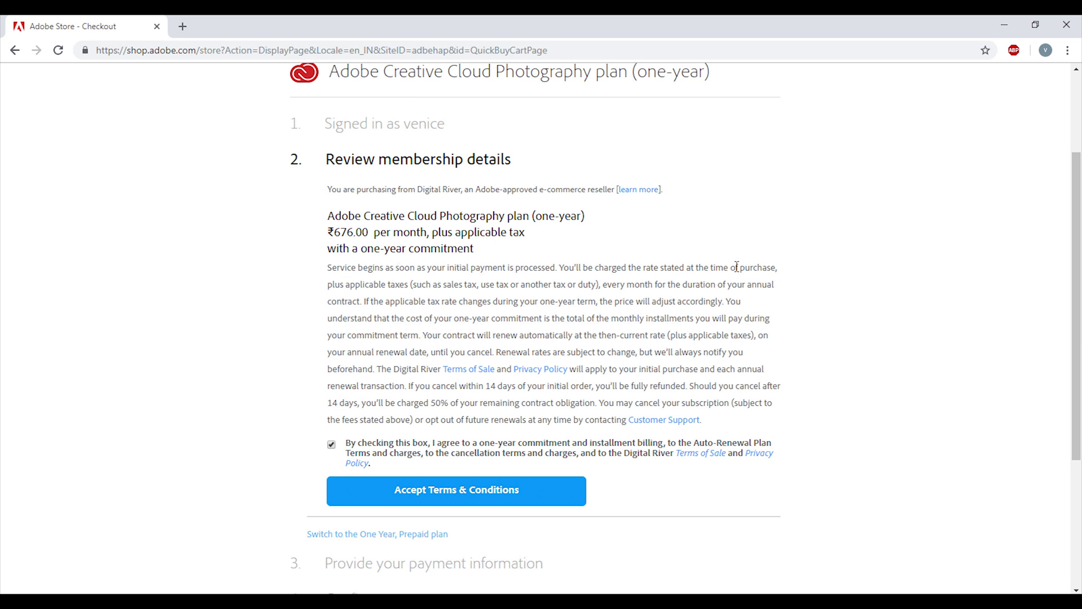
# Step: Accept the terms and conditions and enter the credit card number
pyautogui.click(488, 492)
pyautogui.click(488, 491)
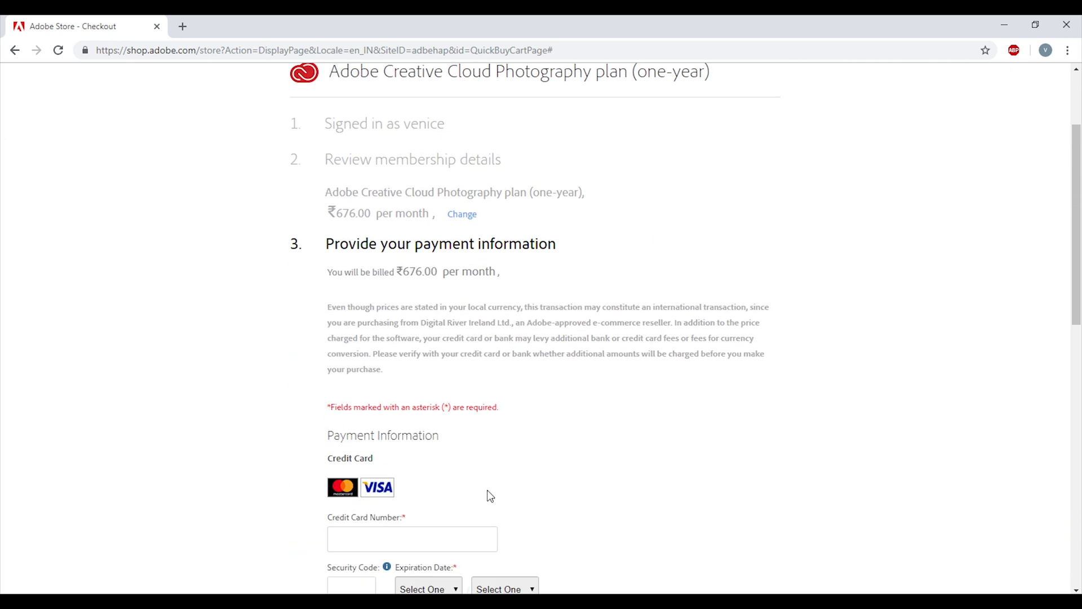
pyautogui.scroll(-3, 489, 496)
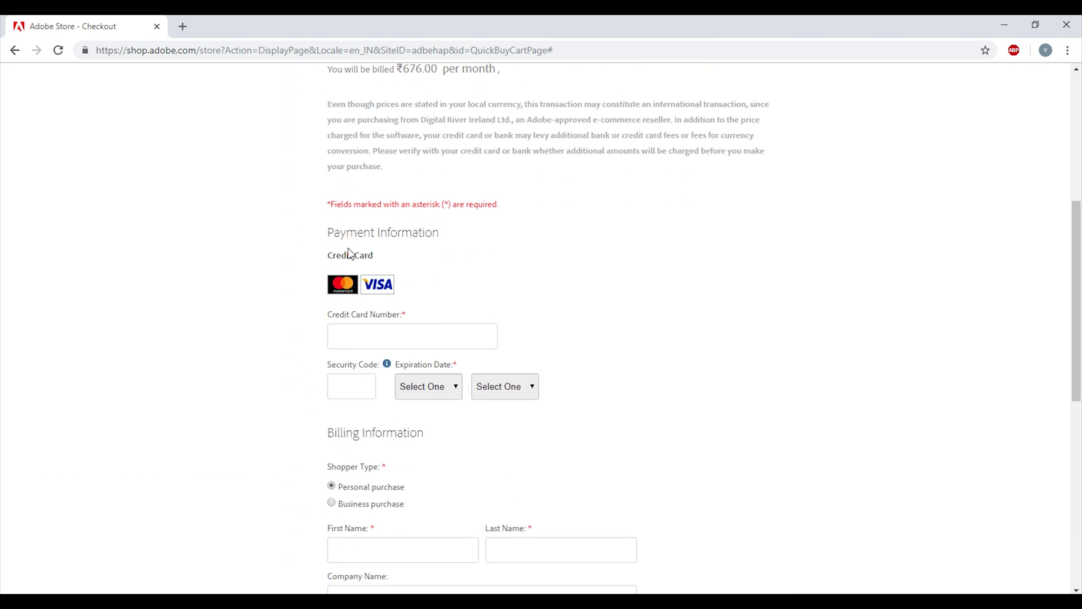
pyautogui.moveTo(327, 258); pyautogui.dragTo(371, 255)
pyautogui.click(466, 339)
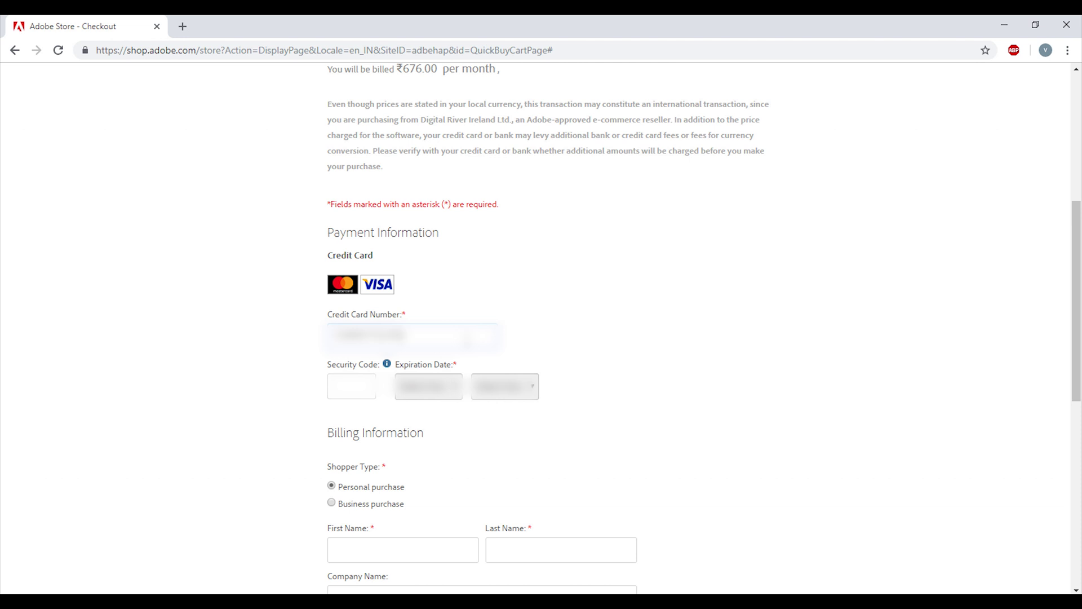
pyautogui.click(351, 386)
# Step: Choose Personal purchase, fill in the billing name fields, and continue to the Confirm step
pyautogui.scroll(-3, 376, 294)
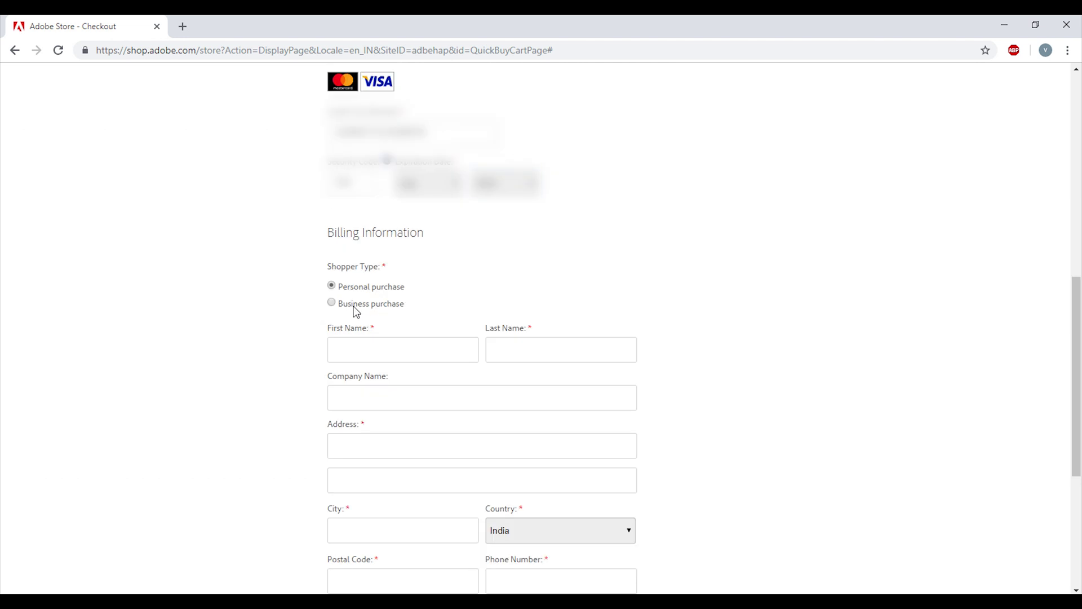
pyautogui.click(332, 303)
pyautogui.scroll(-2, 360, 339)
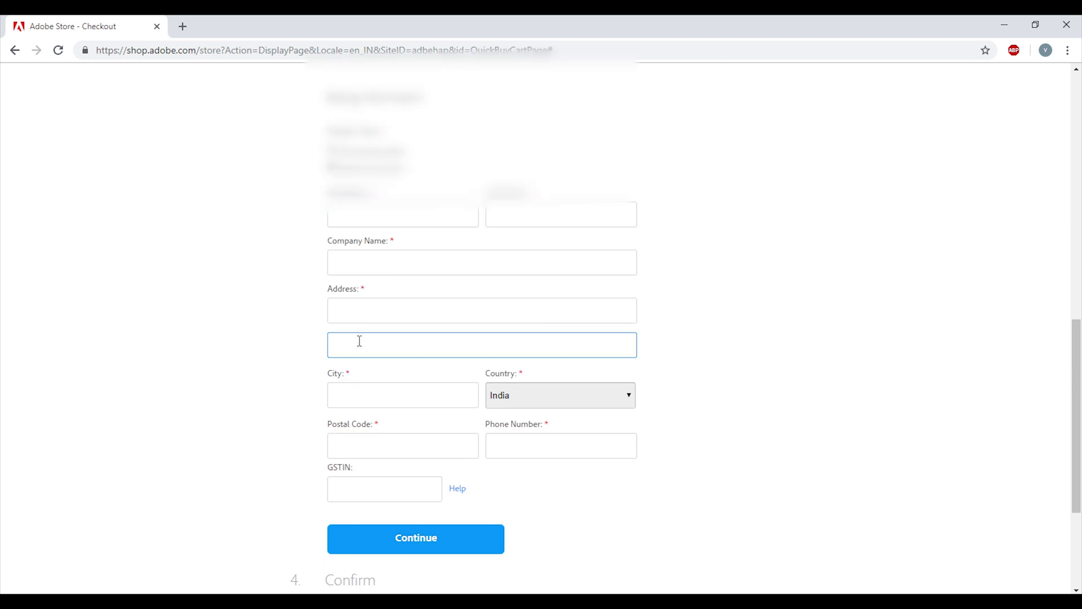
pyautogui.click(382, 486)
pyautogui.scroll(1, 384, 485)
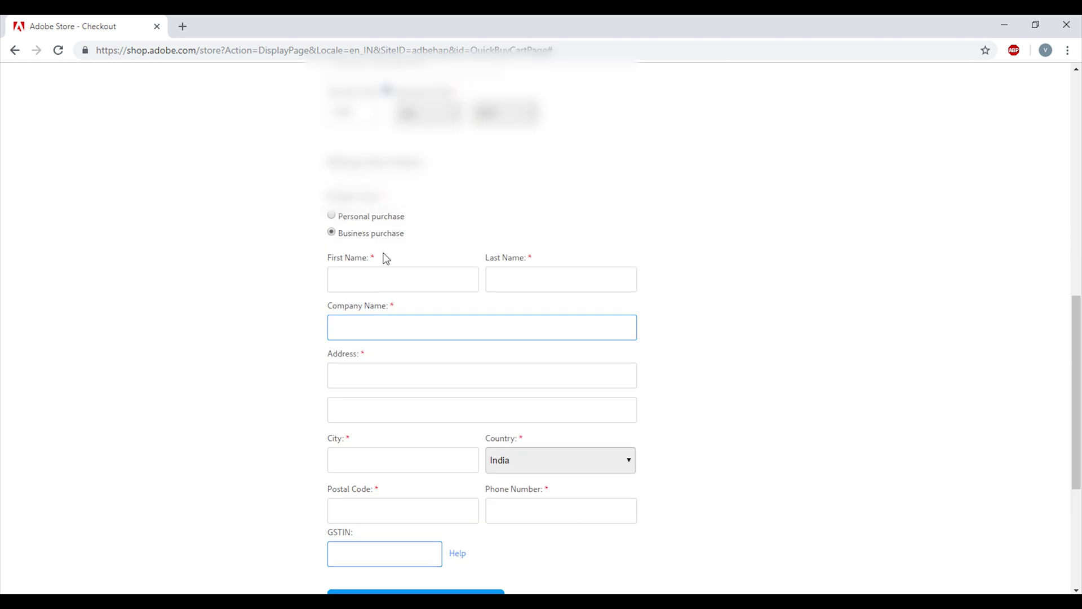
pyautogui.click(333, 218)
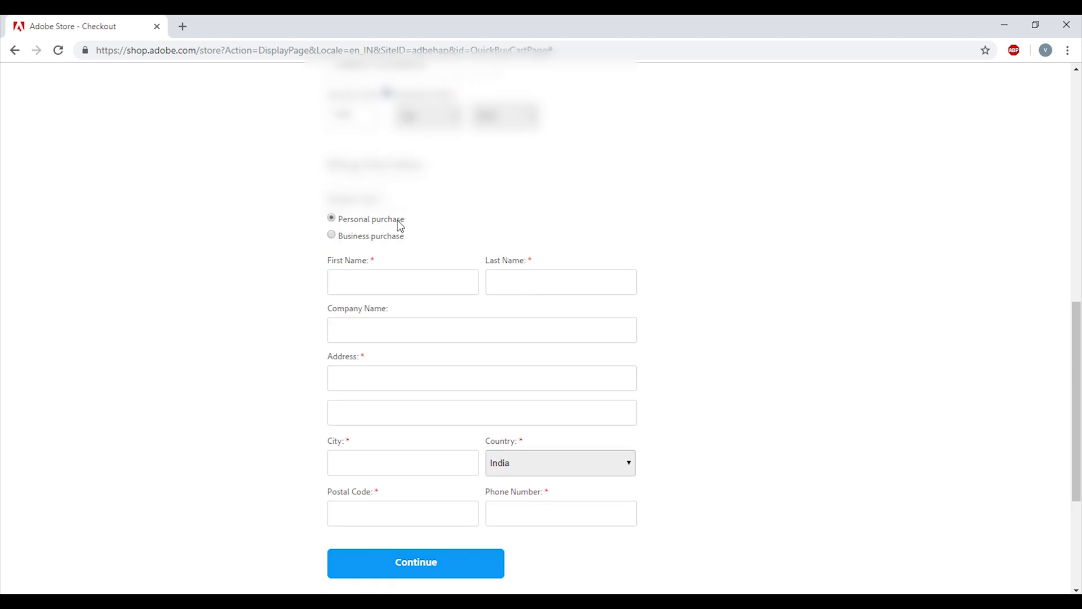
pyautogui.click(399, 282)
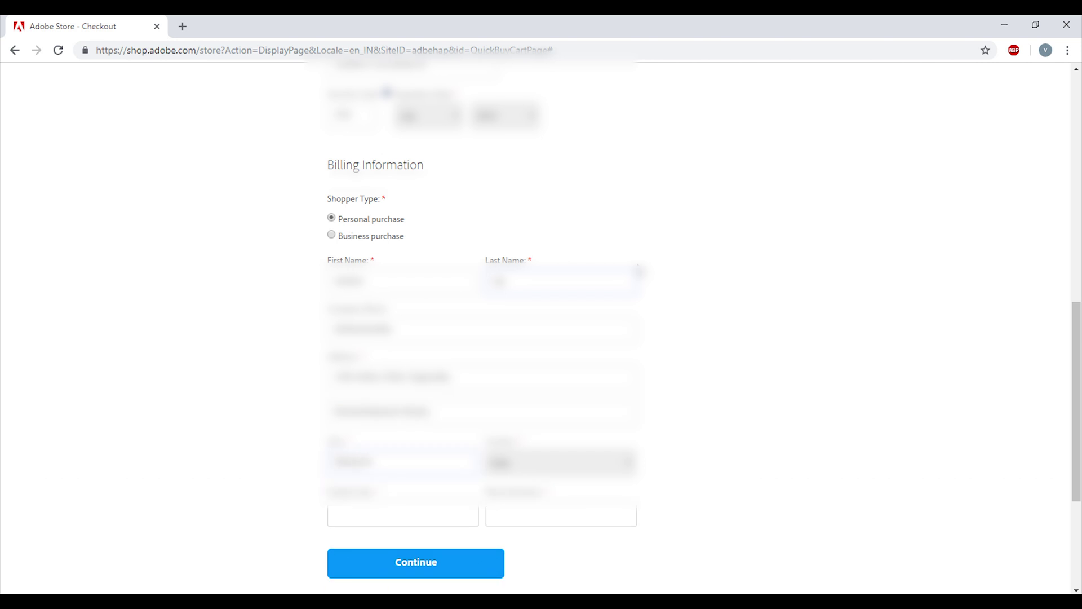
pyautogui.scroll(-2, 568, 415)
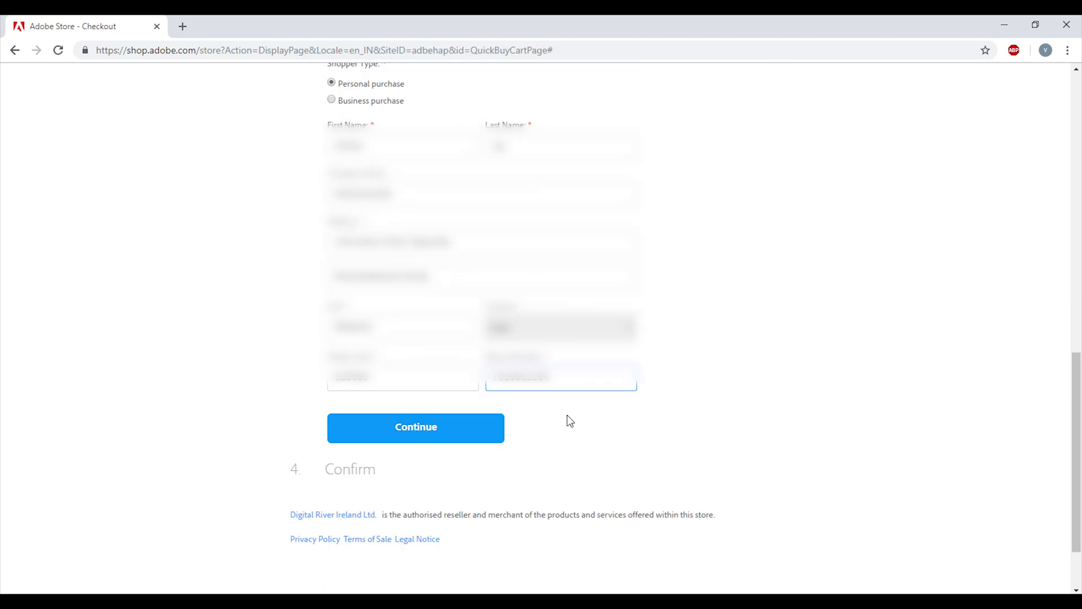
pyautogui.click(406, 437)
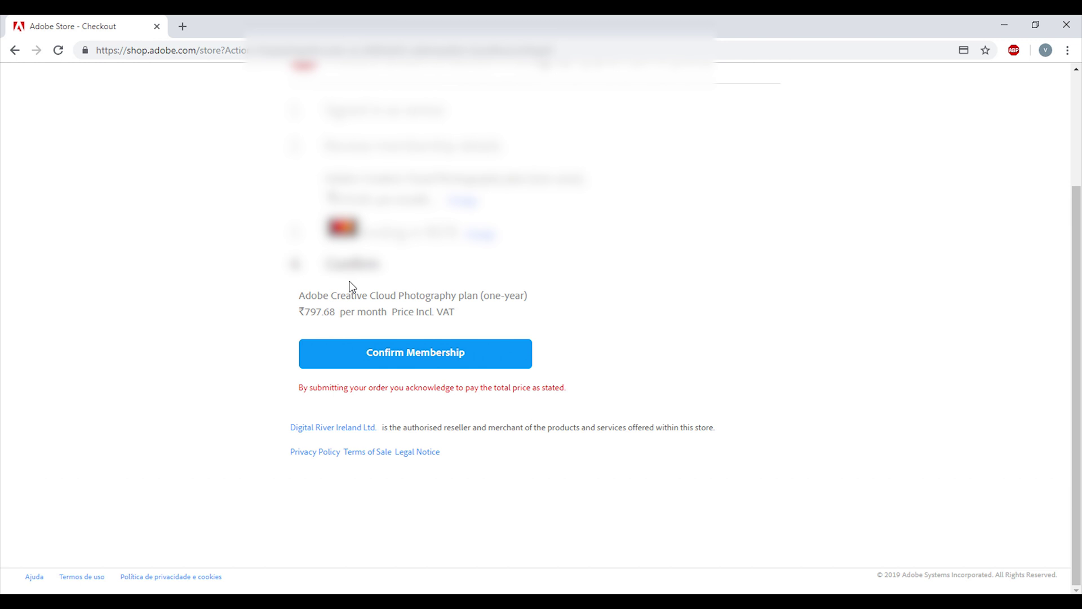
# Step: Review the ₹797.68 VAT-inclusive monthly price and confirm the Photography plan membership
pyautogui.moveTo(305, 312); pyautogui.dragTo(335, 311)
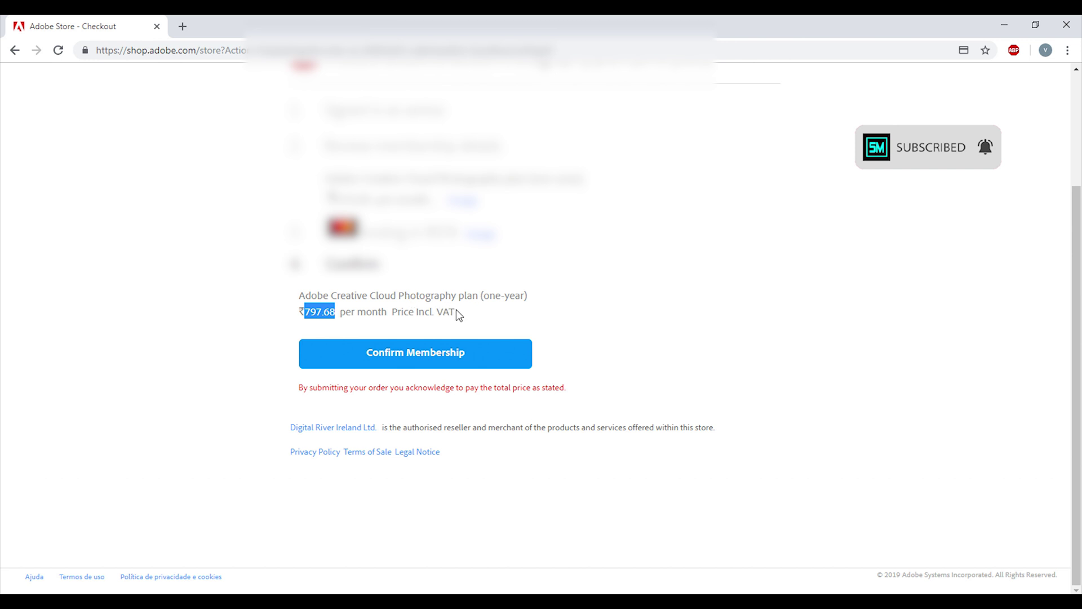
pyautogui.click(447, 310)
pyautogui.moveTo(447, 310); pyautogui.dragTo(305, 315)
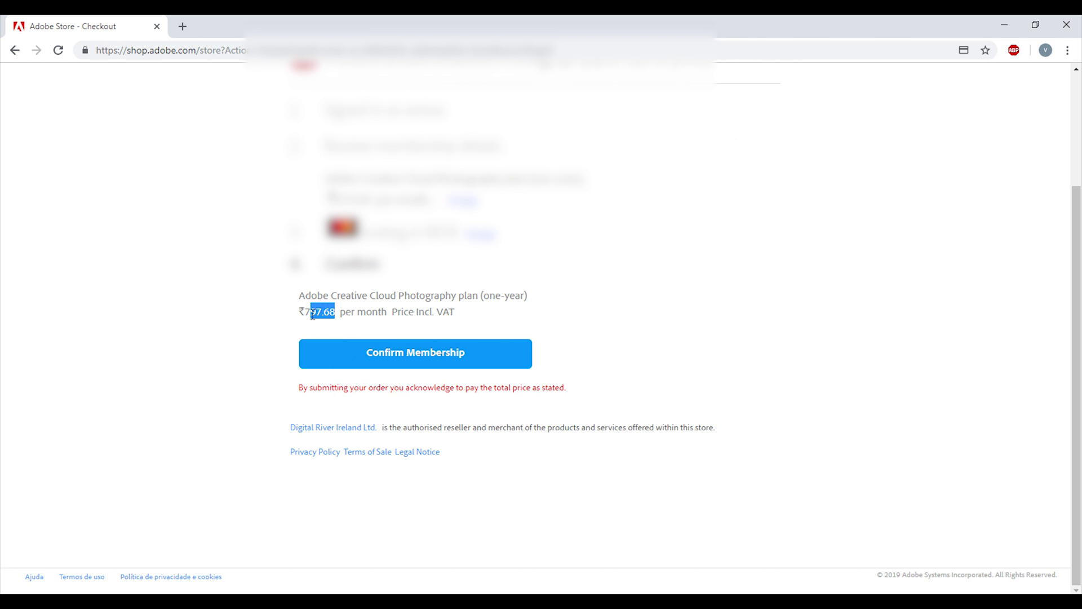
pyautogui.click(523, 266)
pyautogui.click(441, 361)
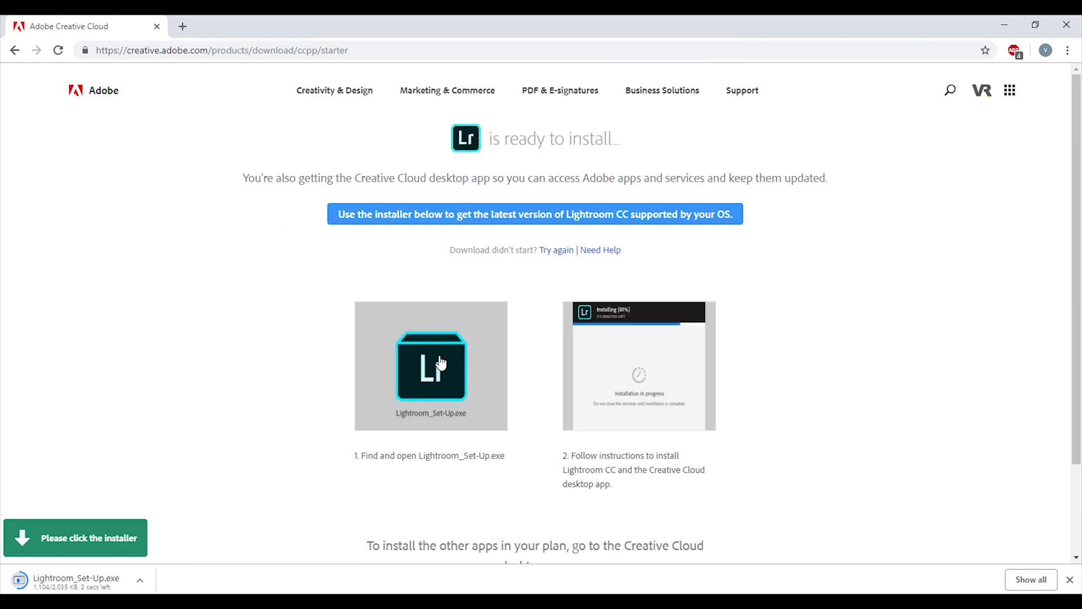
# Step: Run the Lightroom installer, sign in with the Adobe ID e-mail and password, and start installing
pyautogui.click(84, 586)
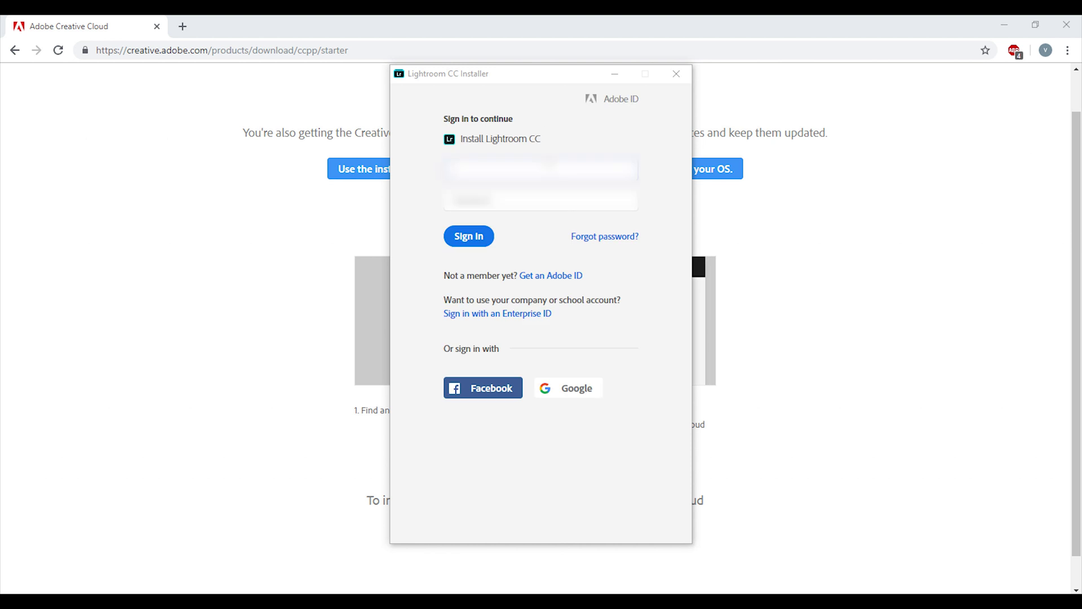
pyautogui.write('username@gmail.com')
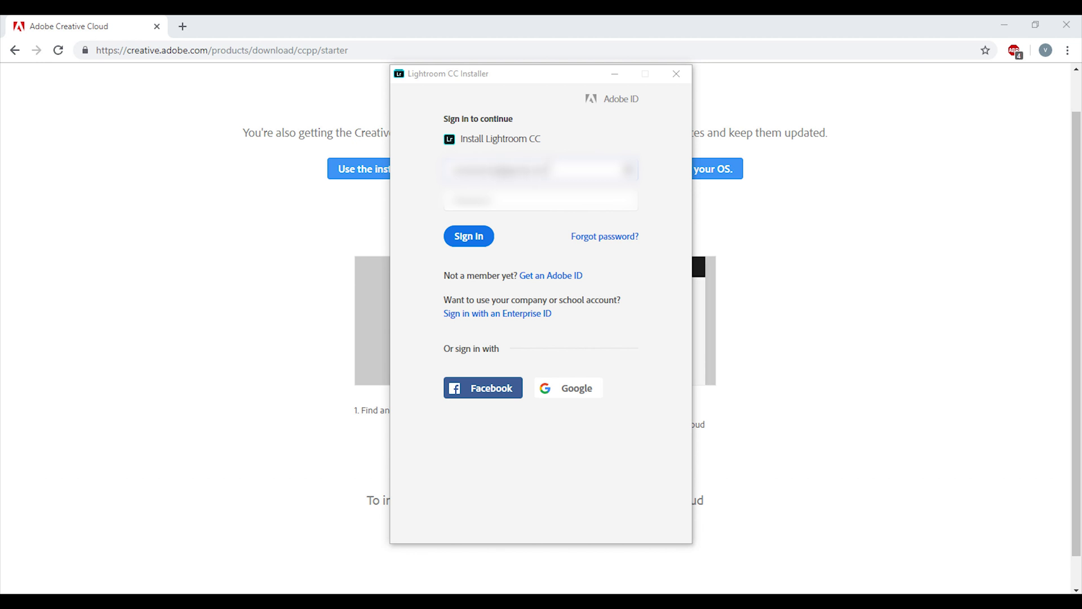
pyautogui.press('Tab')
pyautogui.click(472, 239)
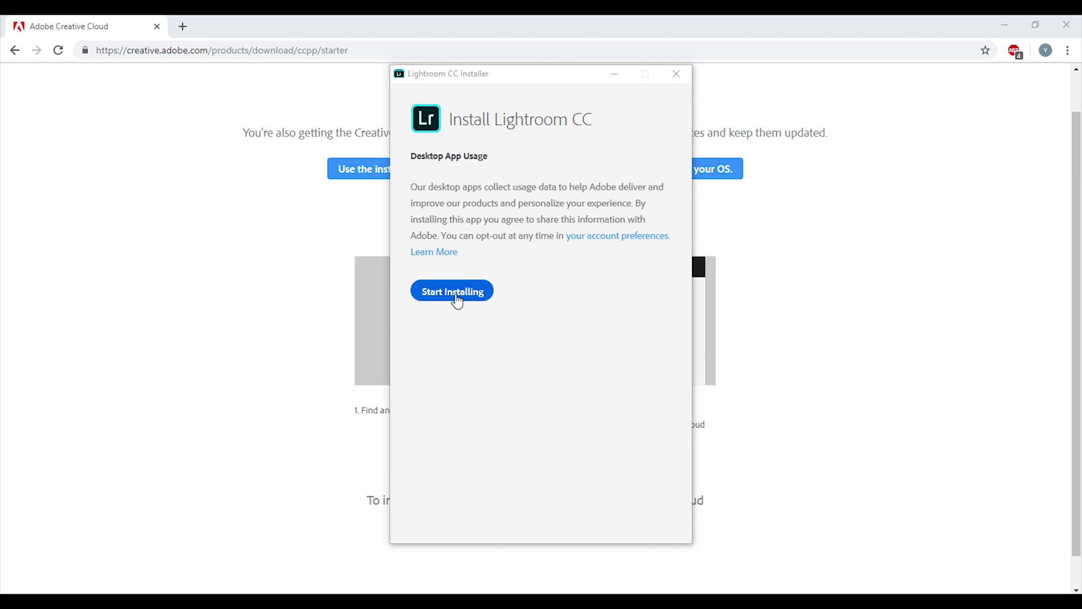
pyautogui.click(454, 296)
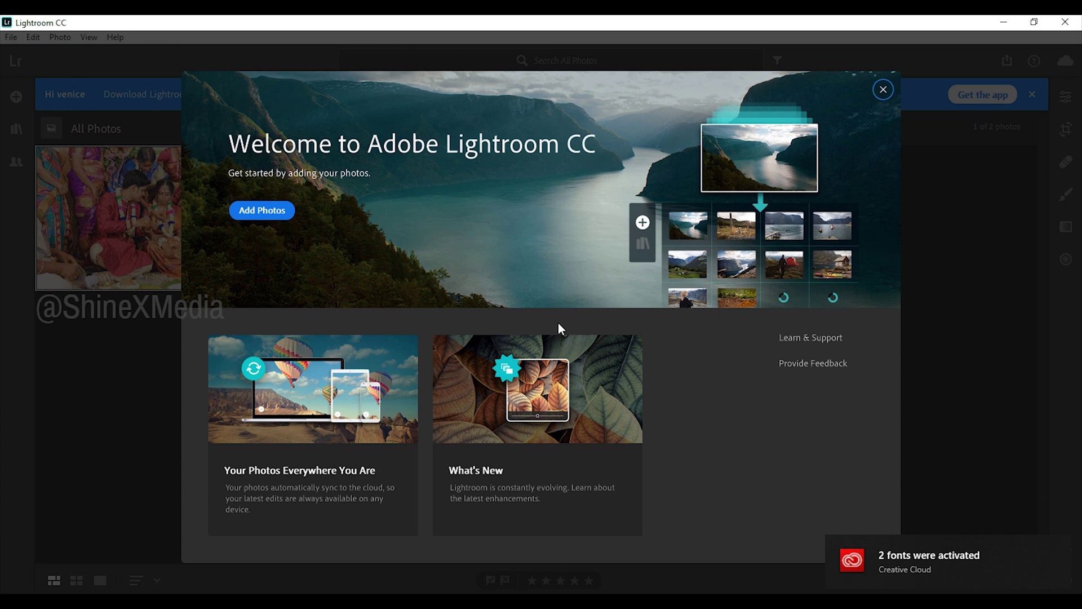
# Step: Open Creative Cloud from its notification and scroll the Apps list showing Lightroom CC installed
pyautogui.click(954, 563)
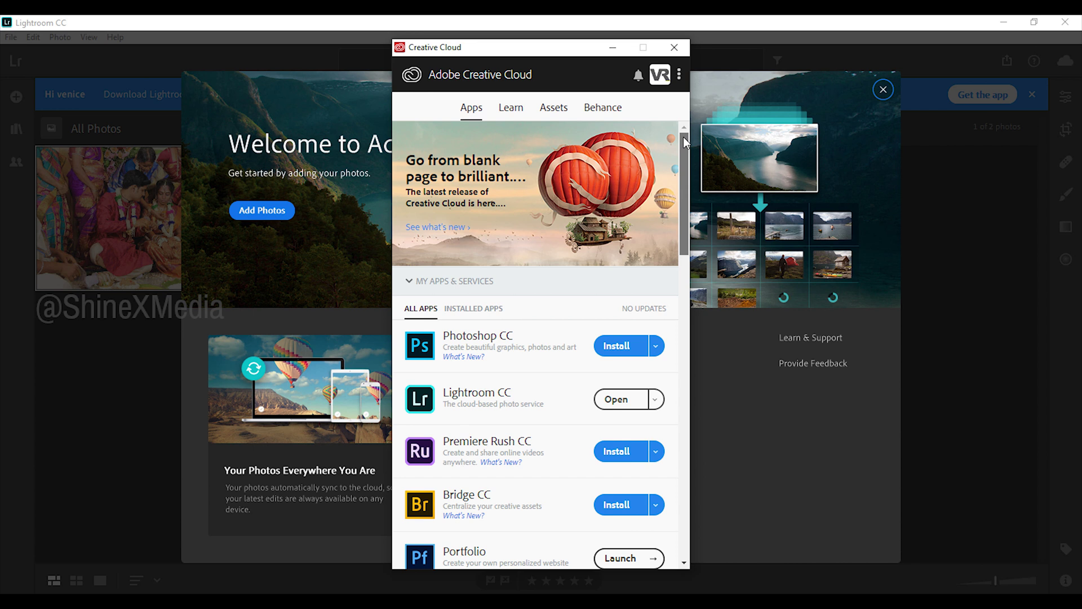
pyautogui.moveTo(683, 136)
pyautogui.mouseDown()
pyautogui.moveTo(685, 178)
pyautogui.moveTo(695, 120)
pyautogui.mouseUp()
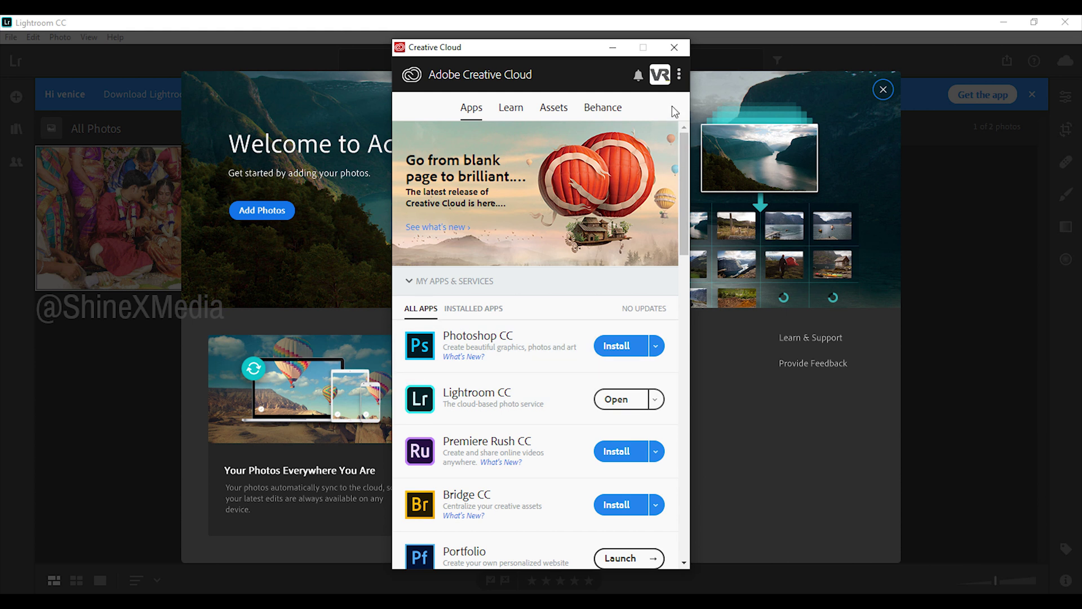
pyautogui.moveTo(684, 161); pyautogui.dragTo(683, 188)
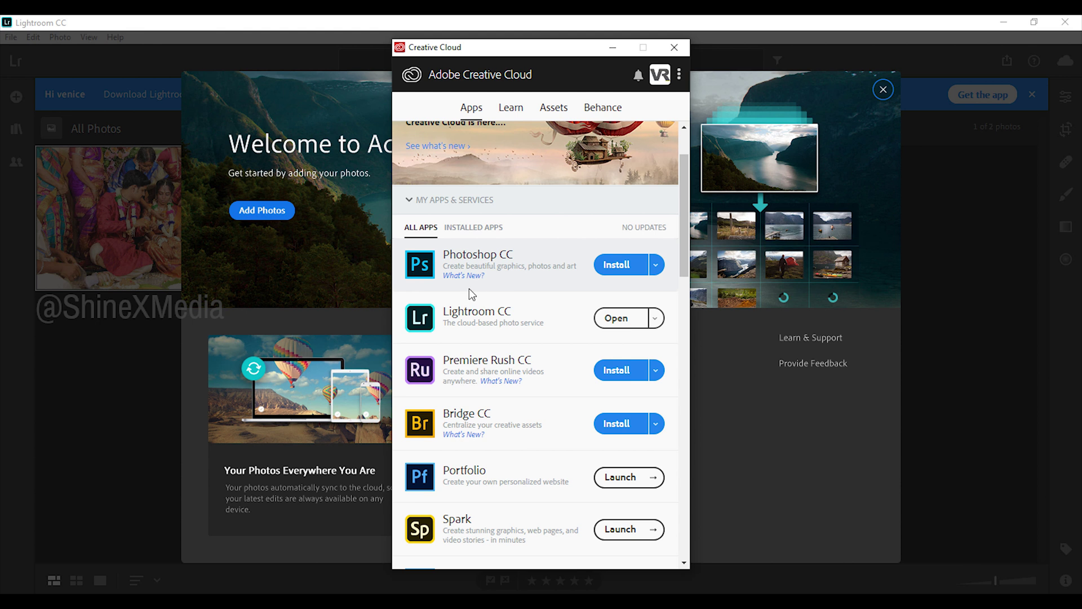
pyautogui.scroll(-1, 506, 249)
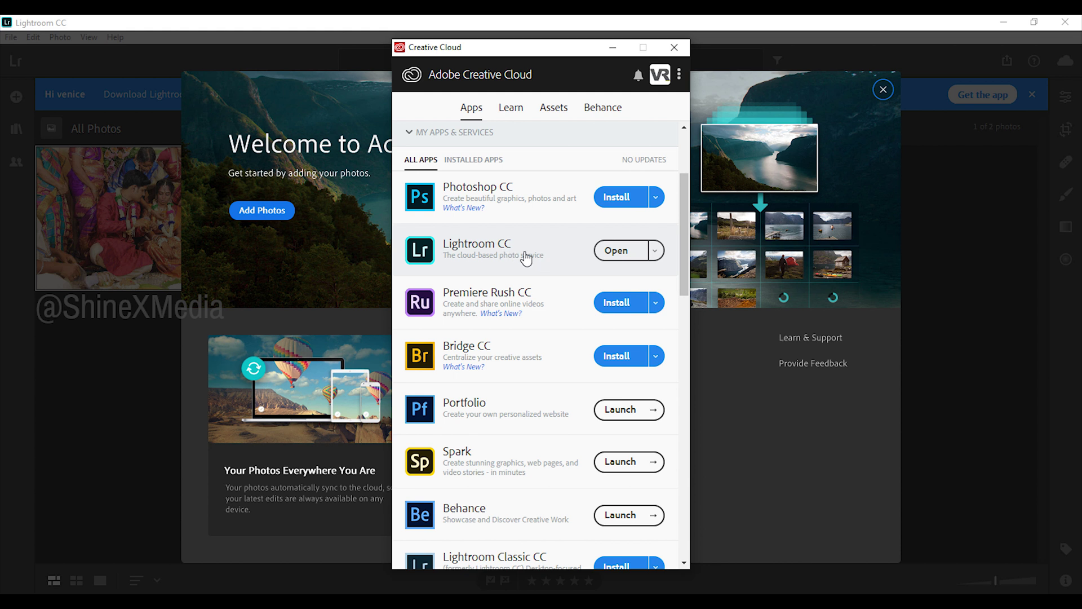
pyautogui.scroll(-1, 526, 259)
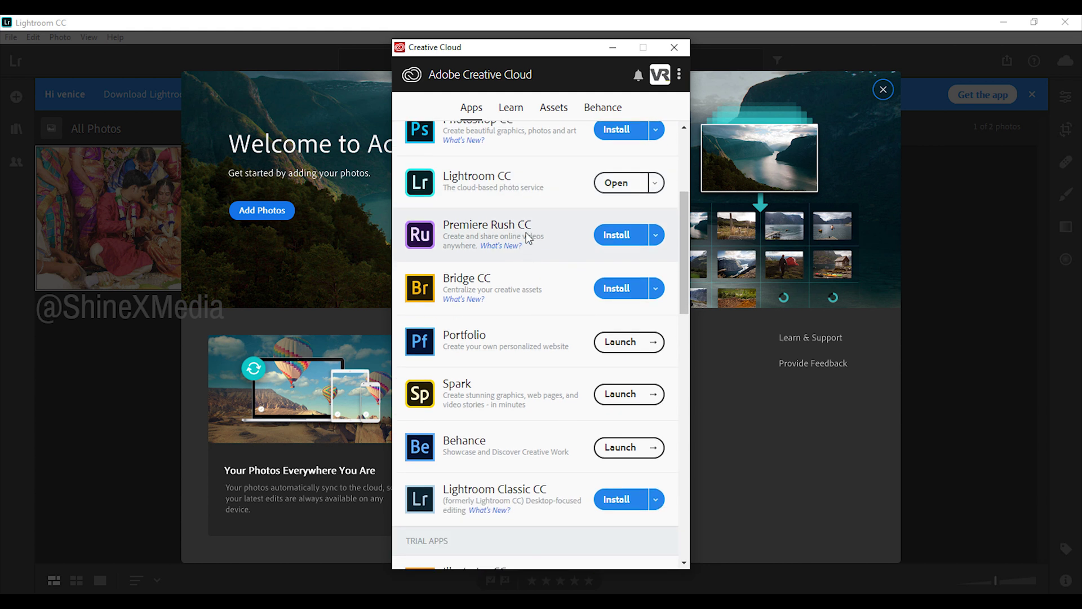
pyautogui.scroll(-1, 469, 282)
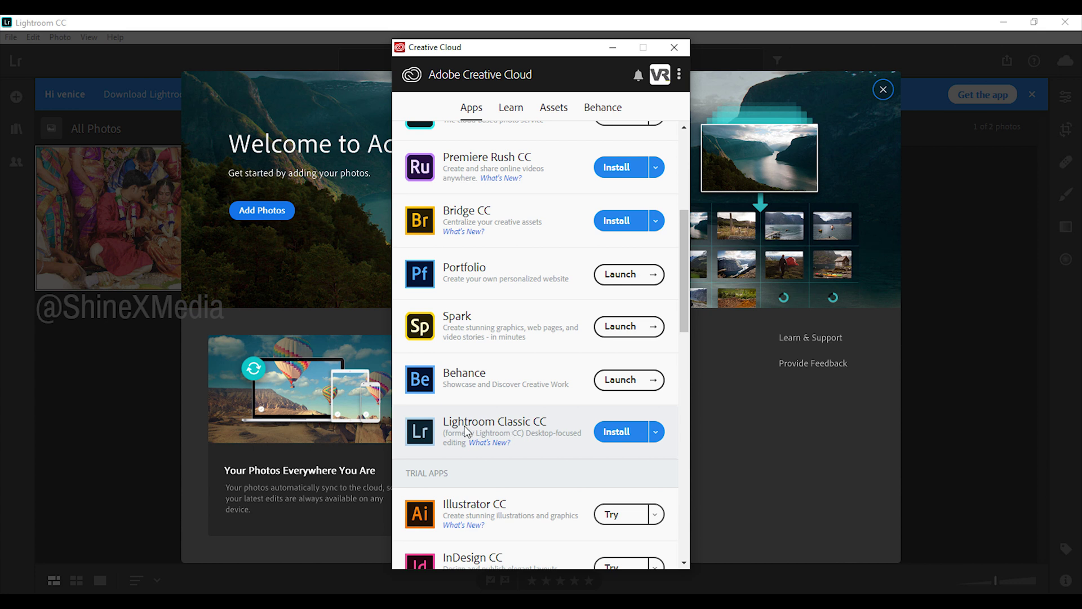
pyautogui.moveTo(495, 489)
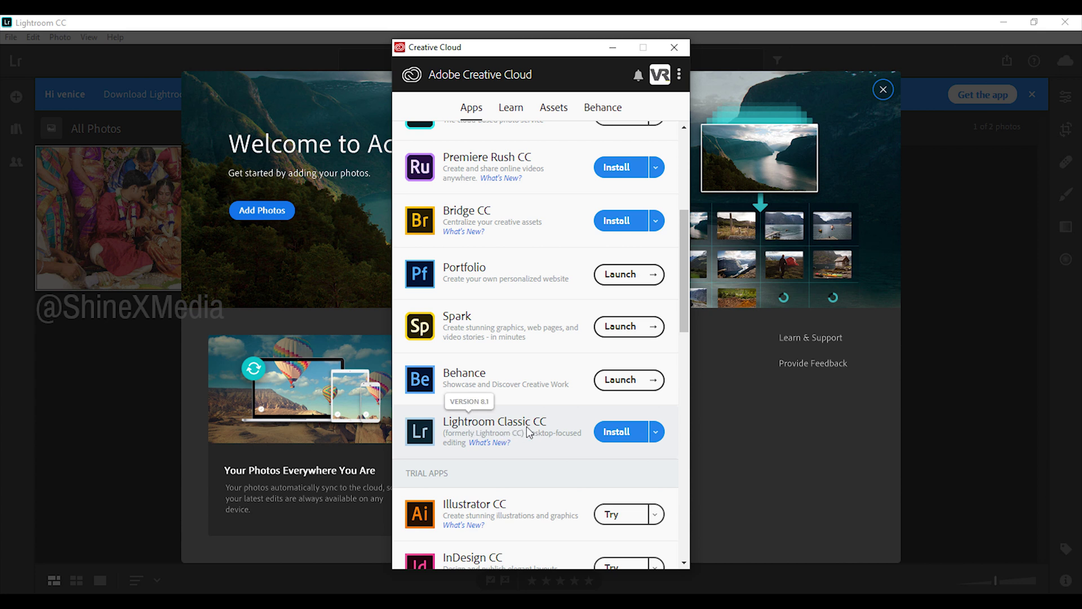
pyautogui.scroll(1, 553, 433)
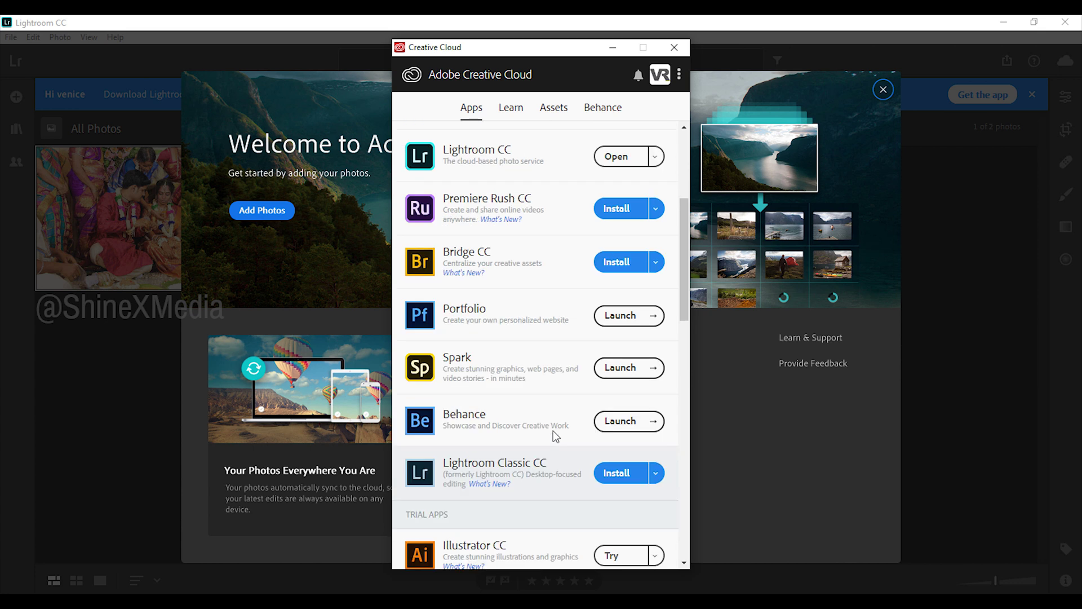
pyautogui.scroll(5, 553, 433)
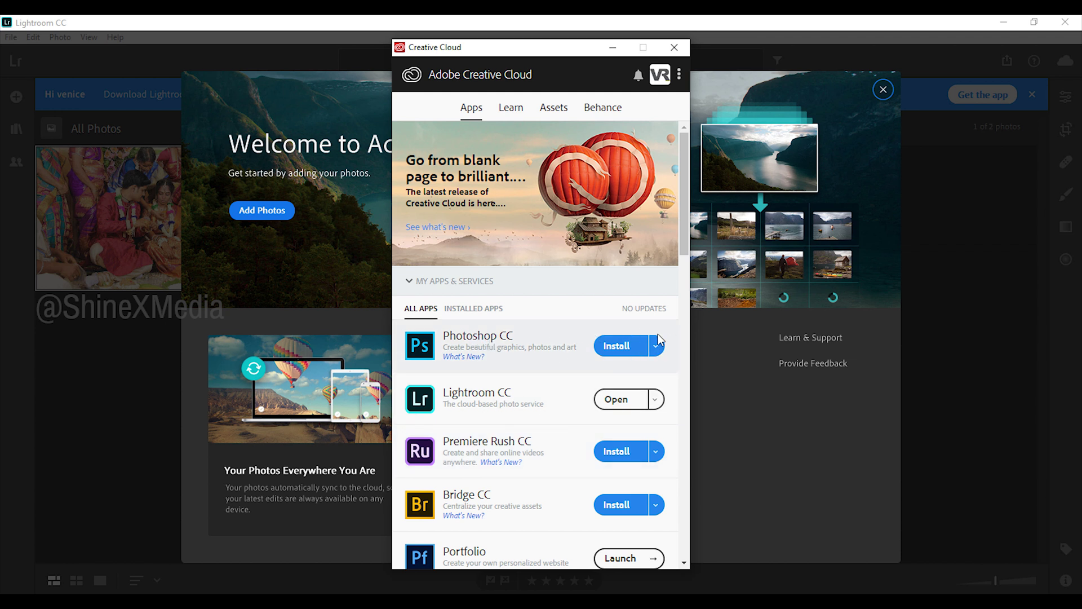
# Step: Check the other available Photoshop CC versions under its Manage options
pyautogui.click(658, 348)
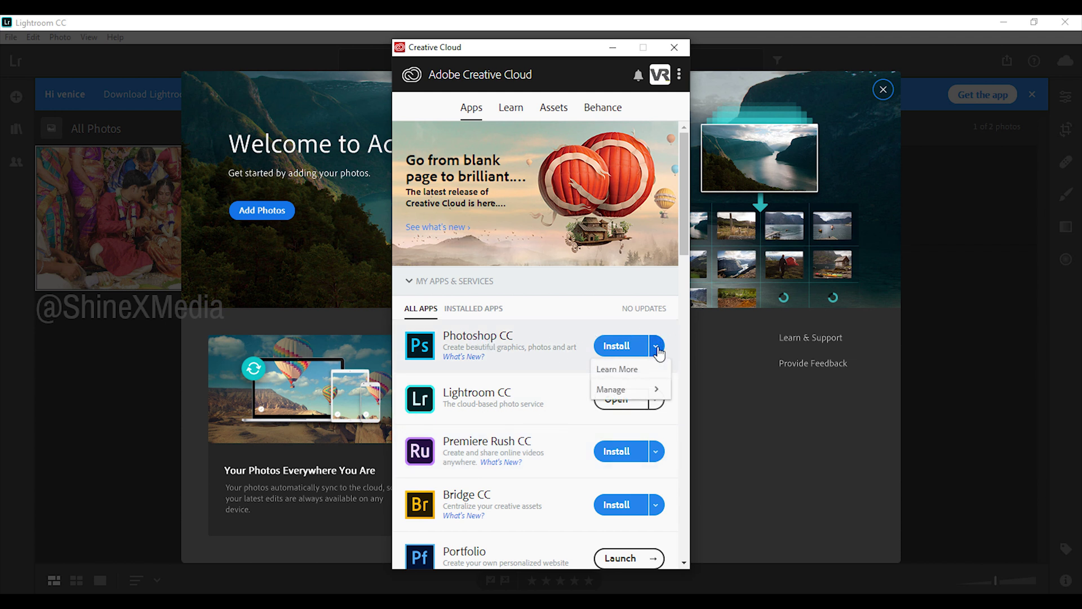
pyautogui.click(620, 394)
pyautogui.click(622, 390)
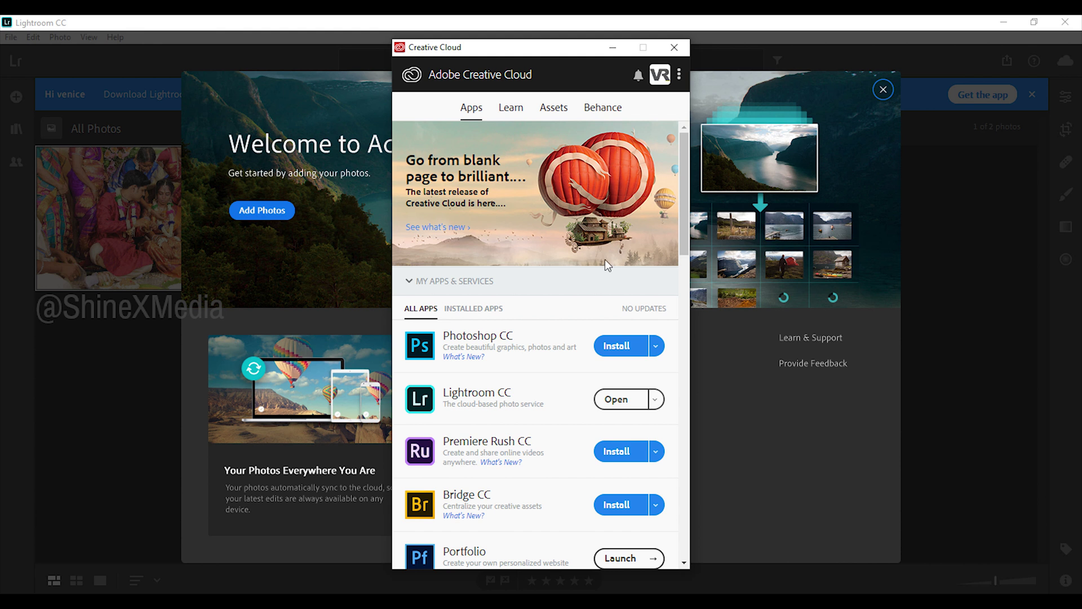
# Step: Install Photoshop CC, Premiere Rush CC, Bridge CC and Lightroom Classic CC
pyautogui.click(616, 346)
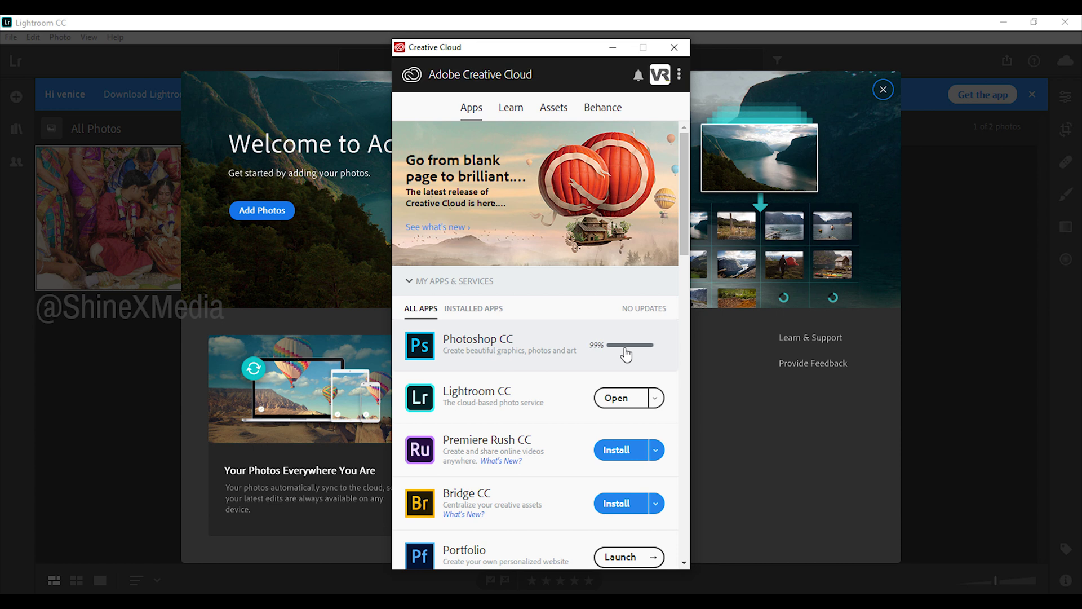
pyautogui.scroll(-2, 626, 350)
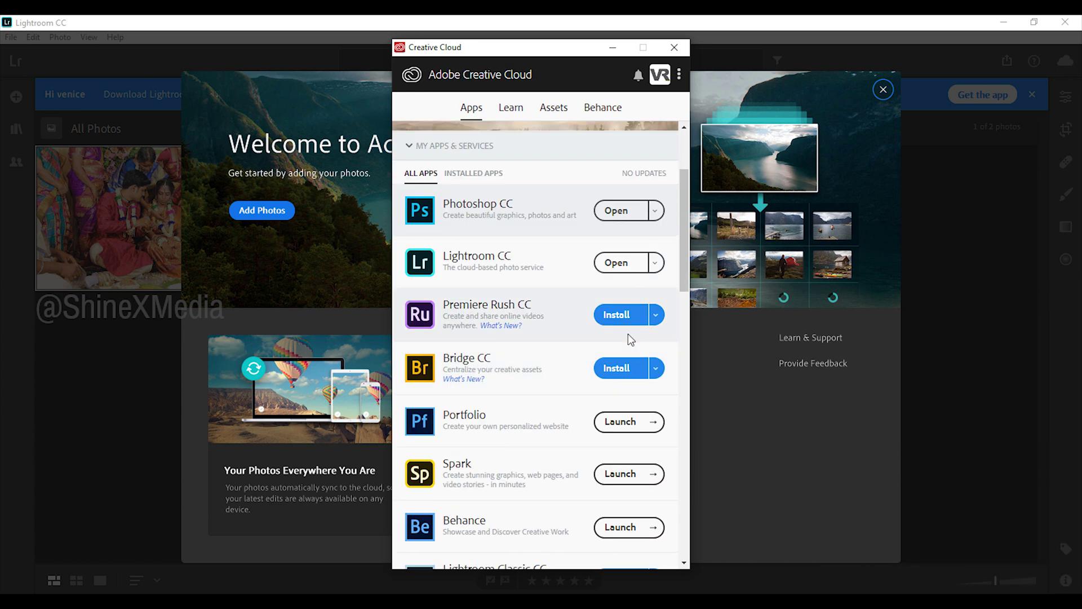
pyautogui.click(619, 318)
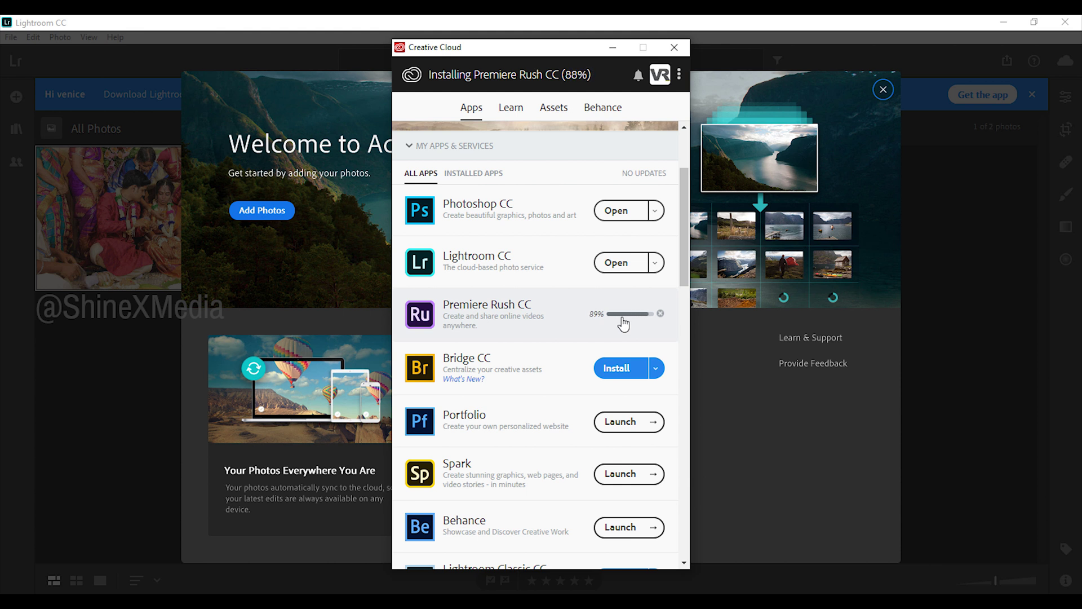
pyautogui.click(631, 369)
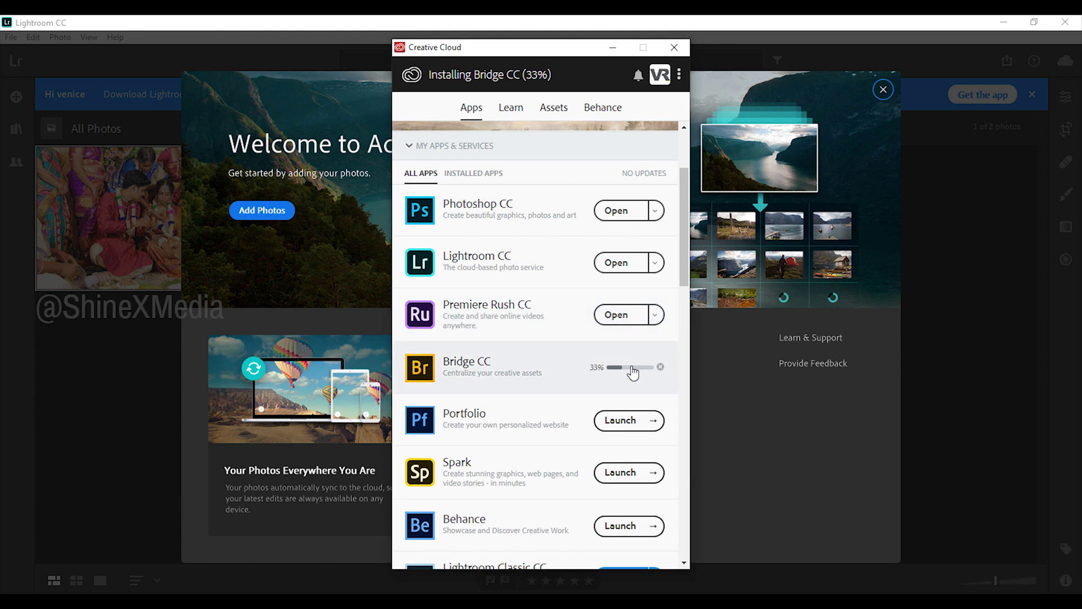
pyautogui.scroll(-5, 623, 447)
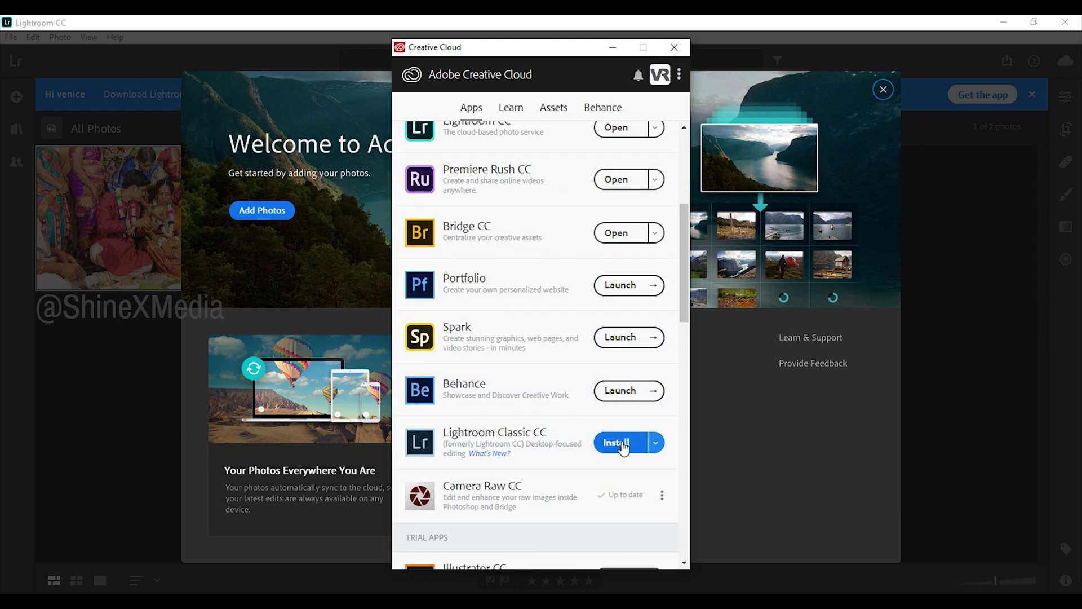
pyautogui.click(622, 445)
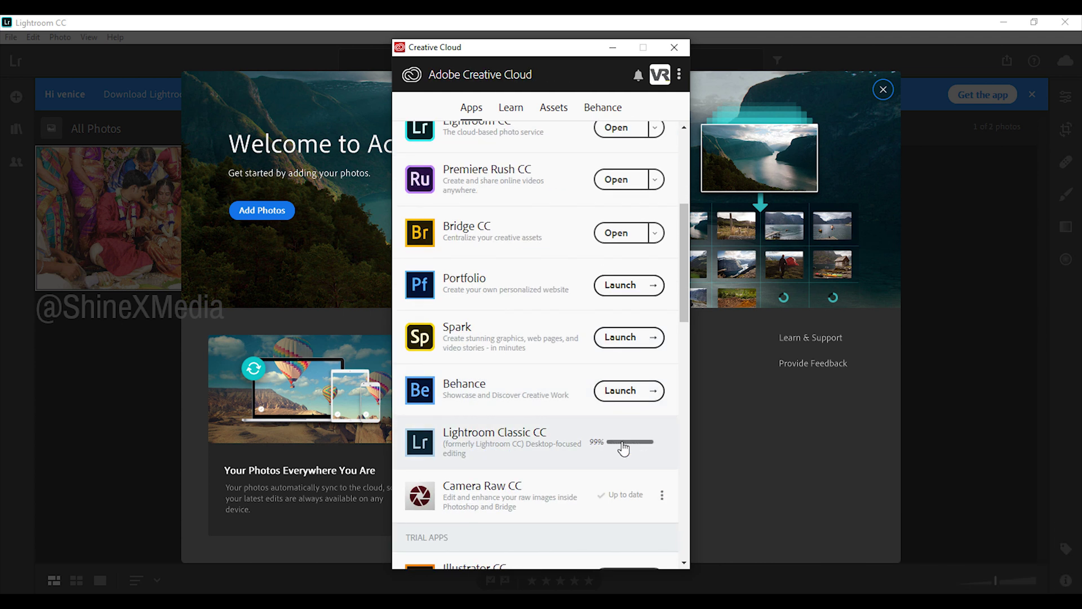
pyautogui.click(622, 445)
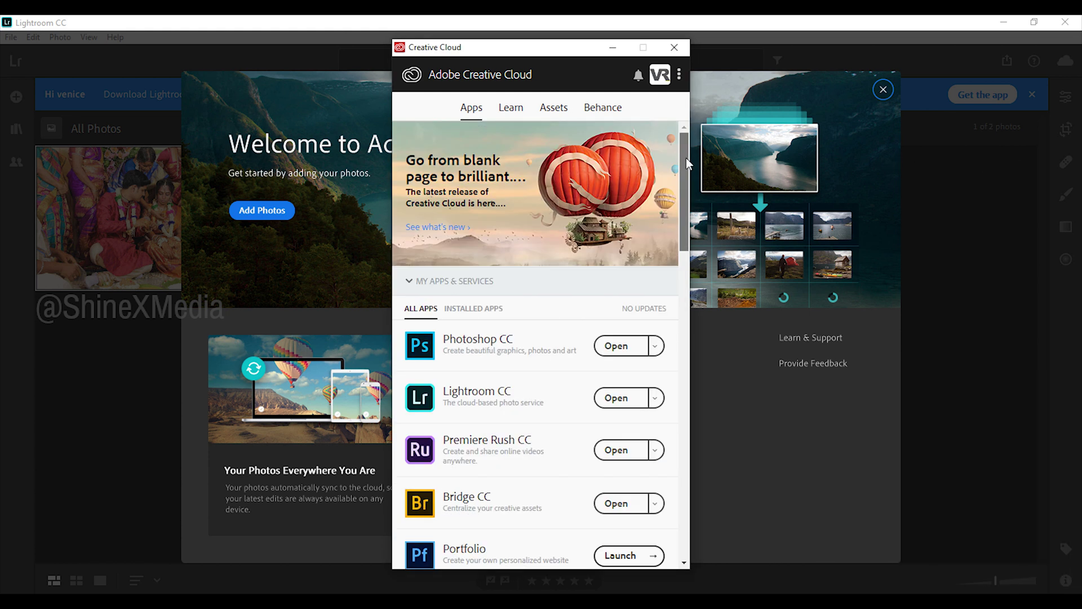
# Step: Install XD CC, then run Check for App Updates from the three-dot menu
pyautogui.moveTo(686, 161)
pyautogui.mouseDown()
pyautogui.moveTo(703, 464)
pyautogui.moveTo(681, 333)
pyautogui.mouseUp()
pyautogui.click(620, 320)
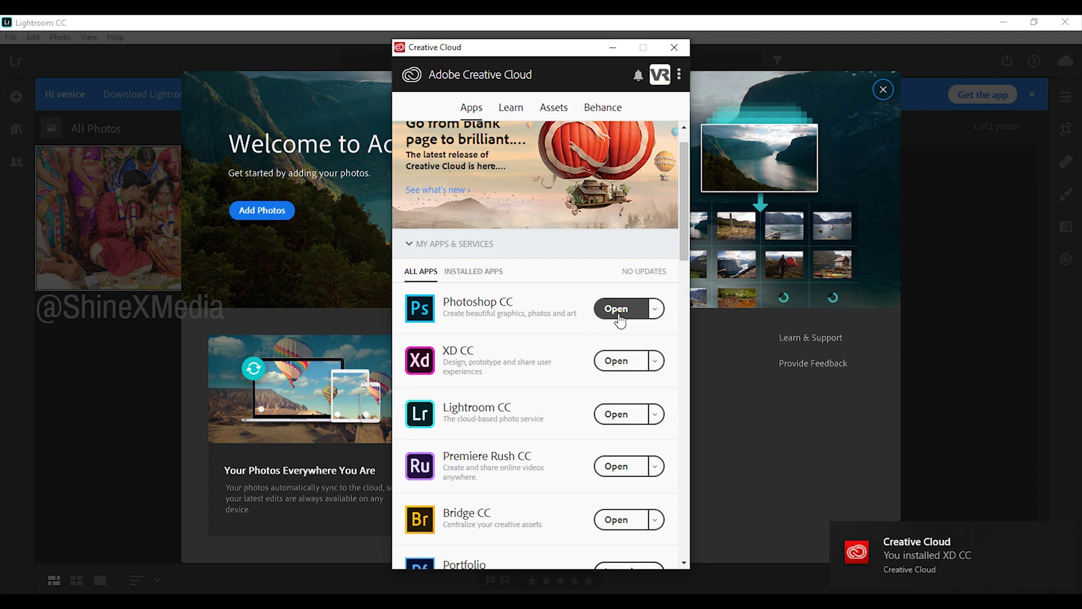
pyautogui.click(681, 75)
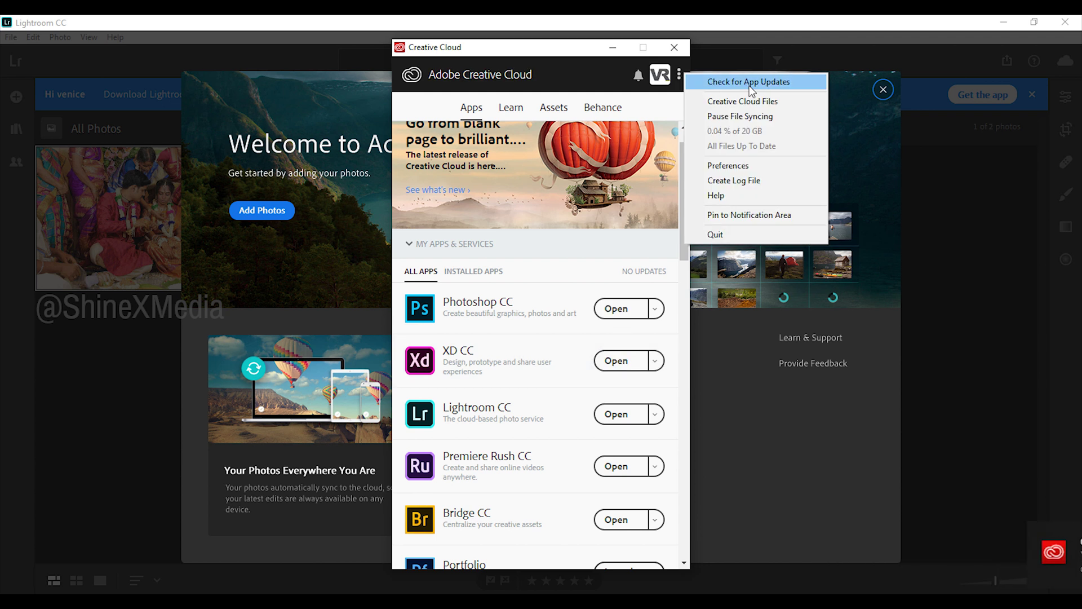
pyautogui.click(733, 82)
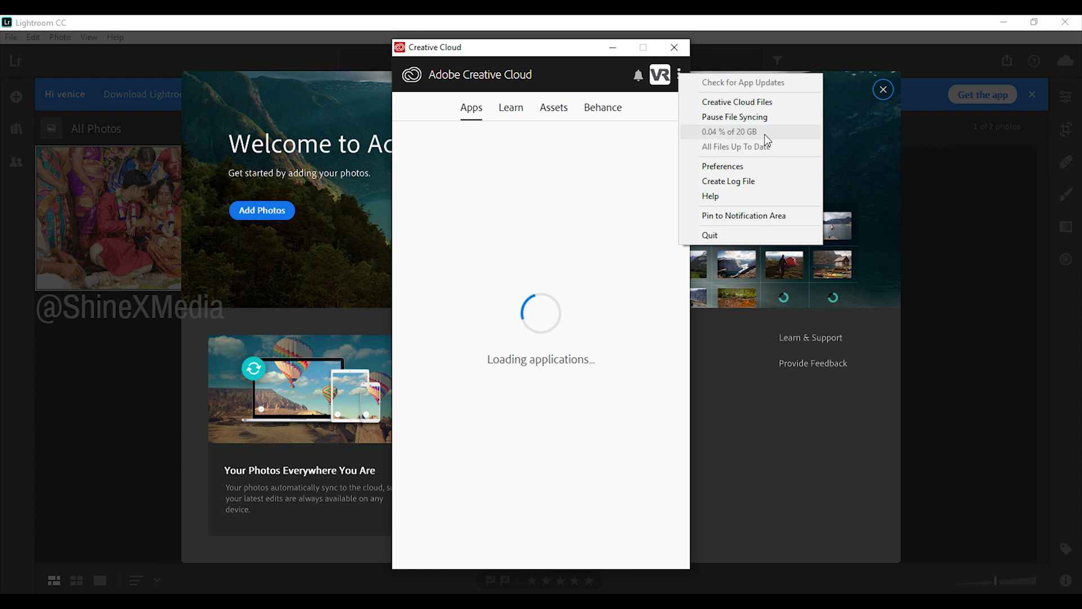
pyautogui.click(595, 69)
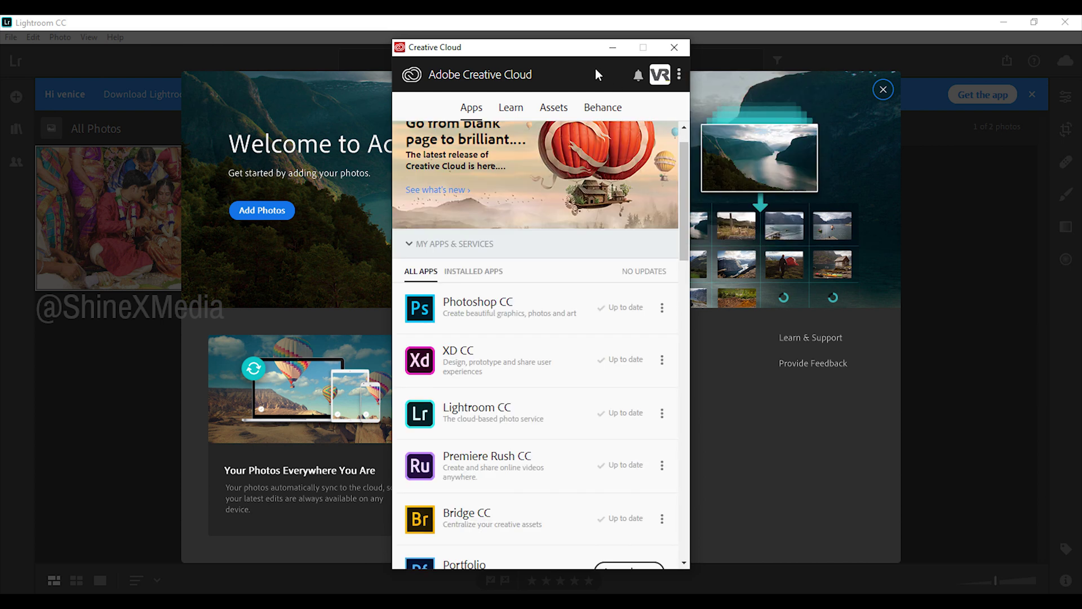
# Step: Launch Photoshop CC from the Creative Cloud app list
pyautogui.scroll(2, 683, 141)
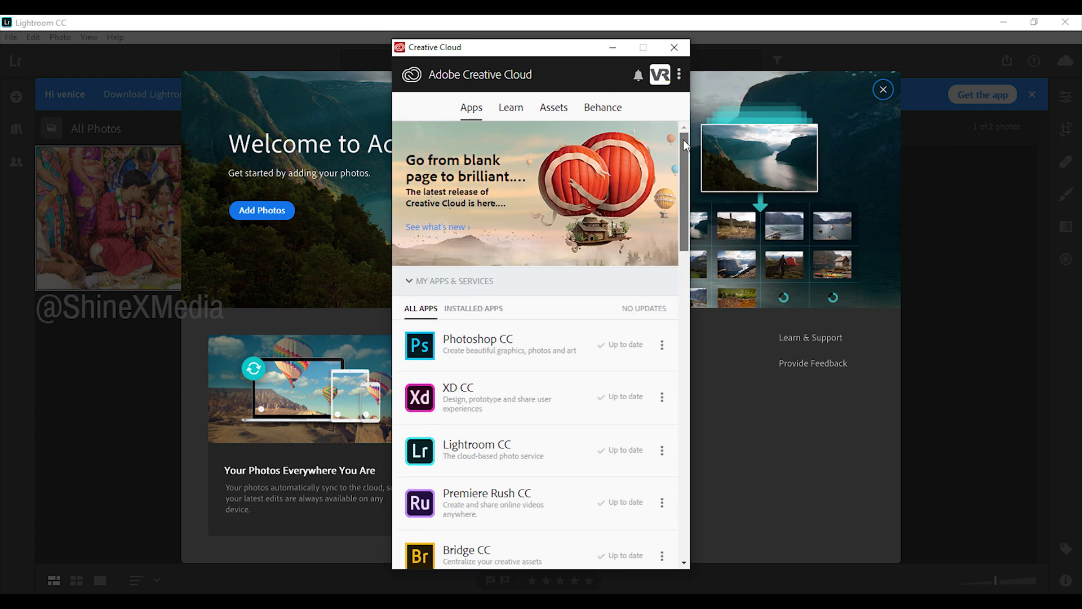
pyautogui.scroll(-1, 684, 144)
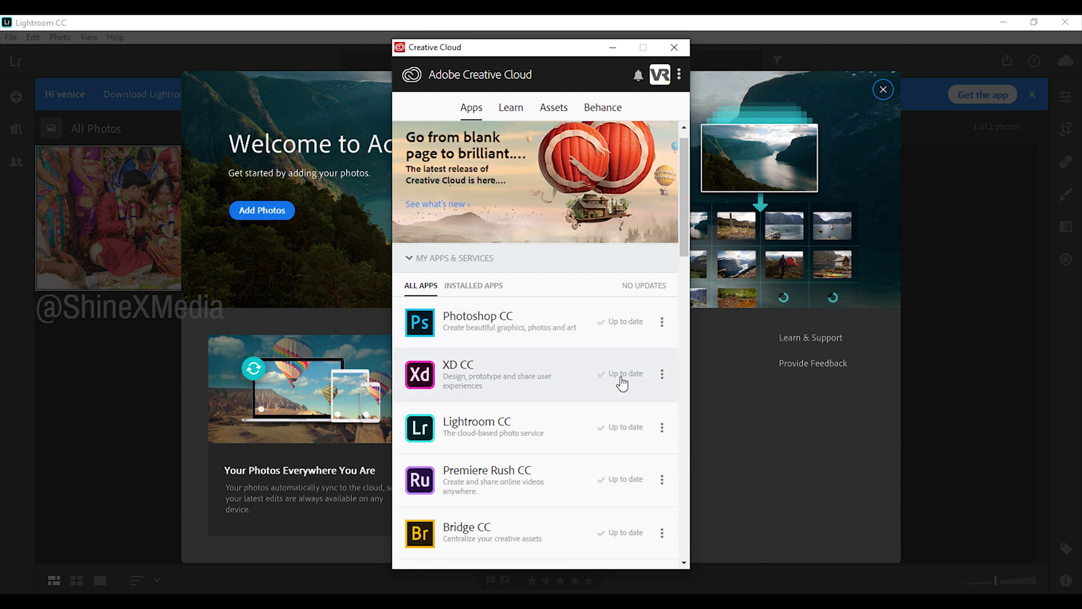
pyautogui.moveTo(682, 242)
pyautogui.mouseDown()
pyautogui.moveTo(686, 290)
pyautogui.moveTo(686, 245)
pyautogui.mouseUp()
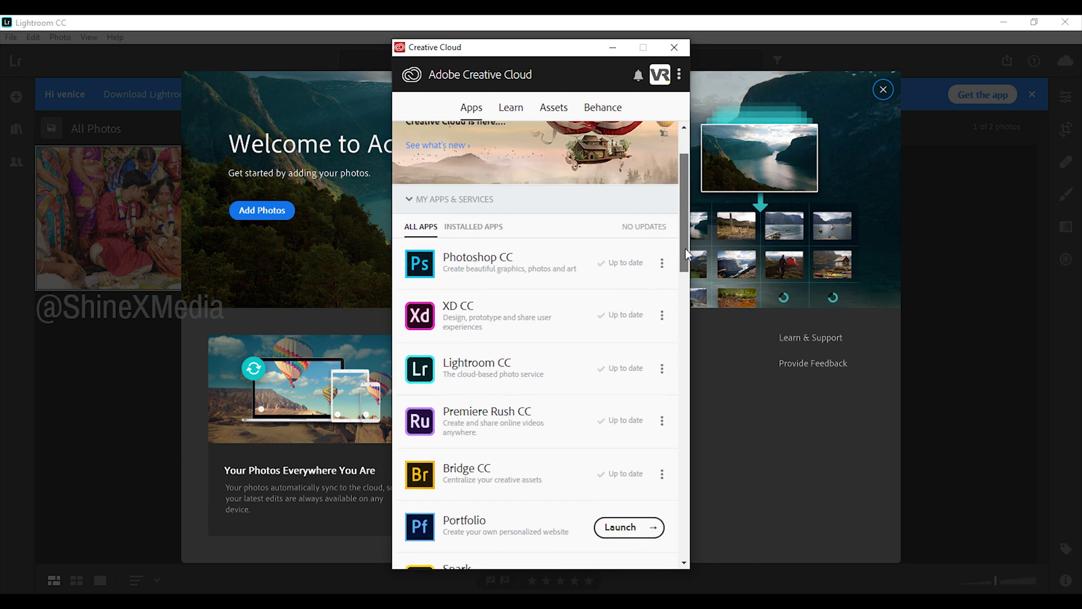
pyautogui.click(519, 350)
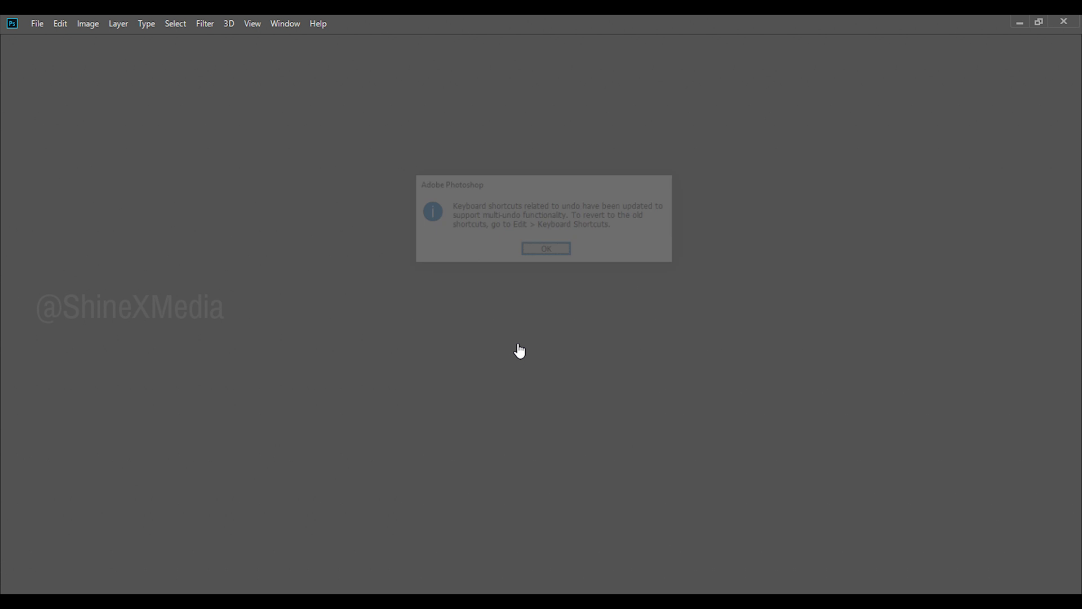
# Step: Dismiss the multi-undo shortcuts notice and show Help > About Photoshop CC, confirming version 20.0.2
pyautogui.click(546, 252)
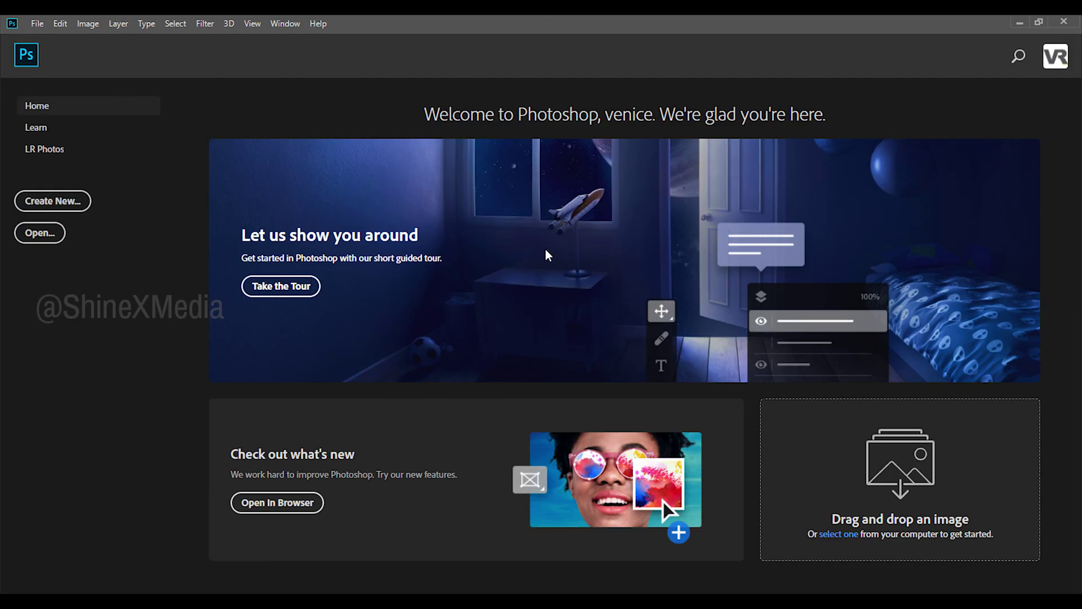
pyautogui.click(318, 23)
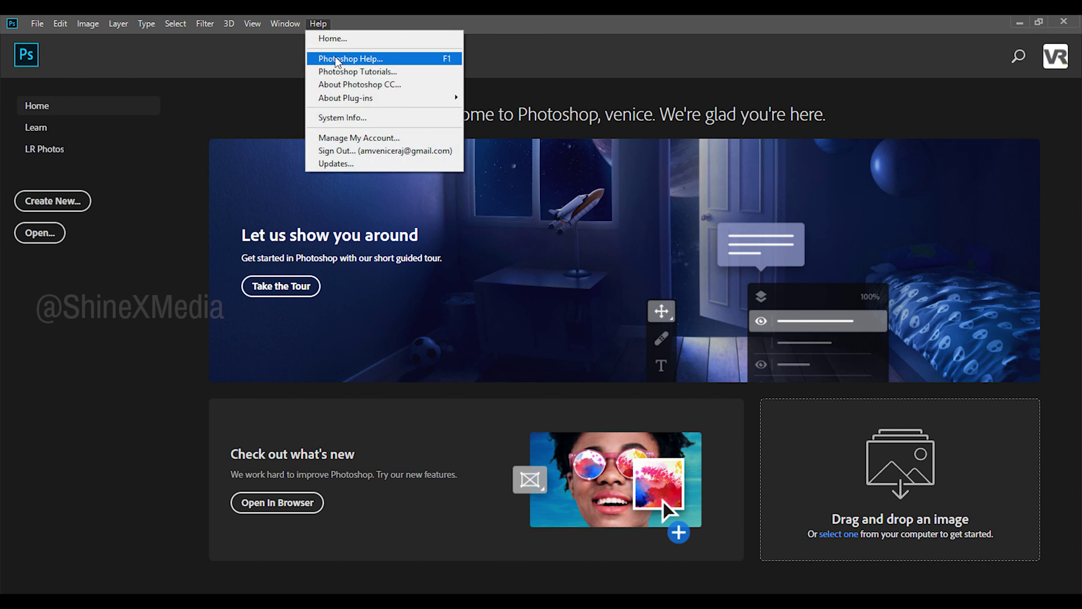
pyautogui.click(352, 84)
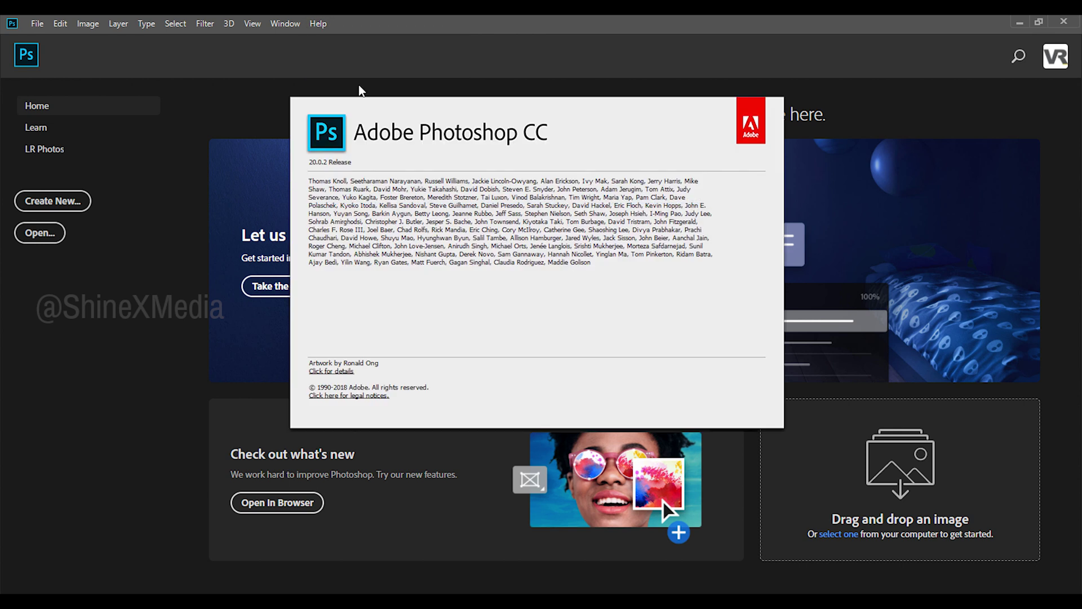